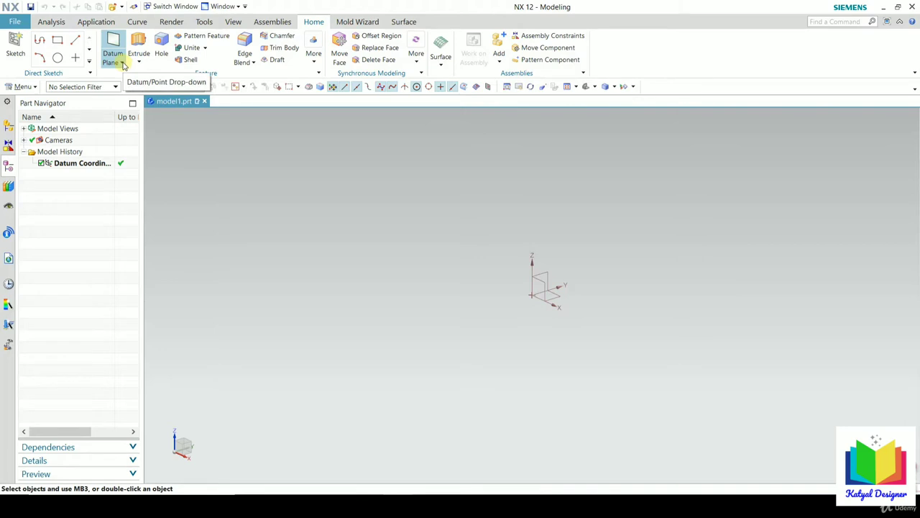
{"action": "left_click", "coordinate": [123, 64]}
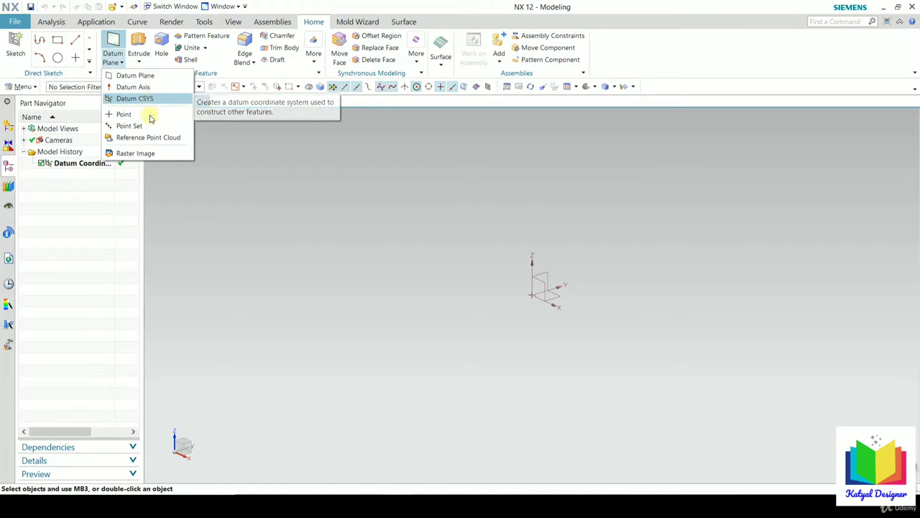
{"action": "left_click", "coordinate": [201, 223]}
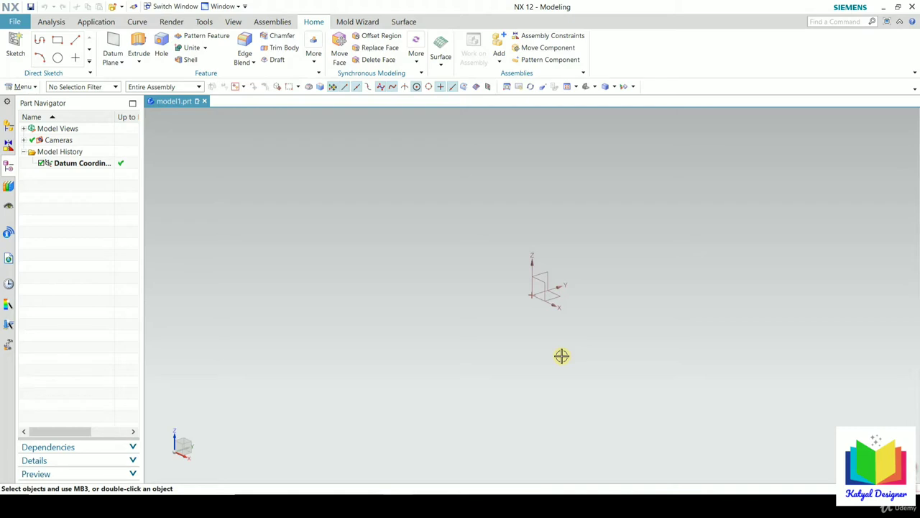
- Define an At Distance datum plane offset 50 mm from the XY plane of the datum coordinate system
{"action": "left_click", "coordinate": [122, 62]}
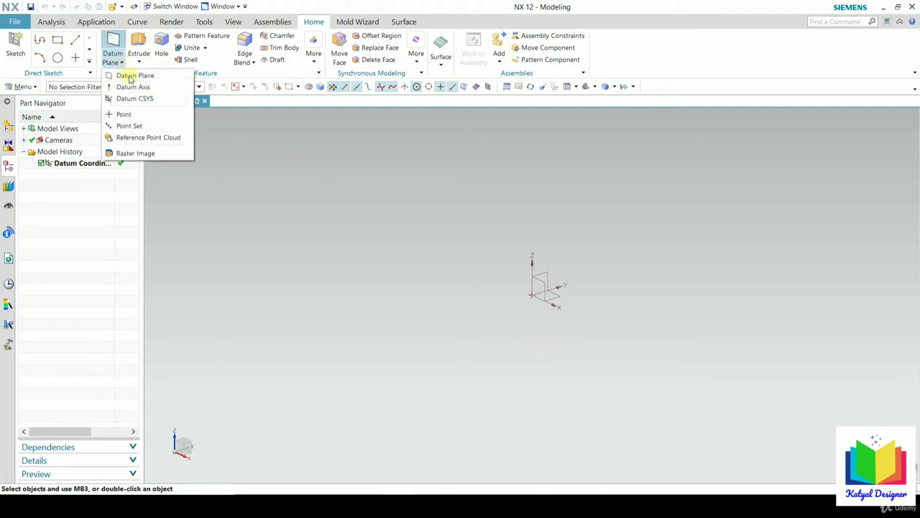
{"action": "left_click", "coordinate": [133, 76]}
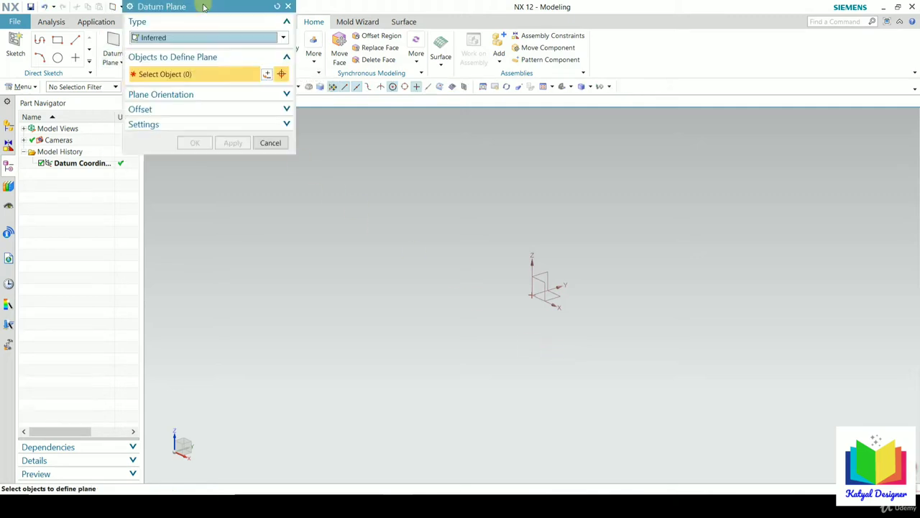
{"action": "left_click_drag", "start_coordinate": [204, 6], "coordinate": [220, 127]}
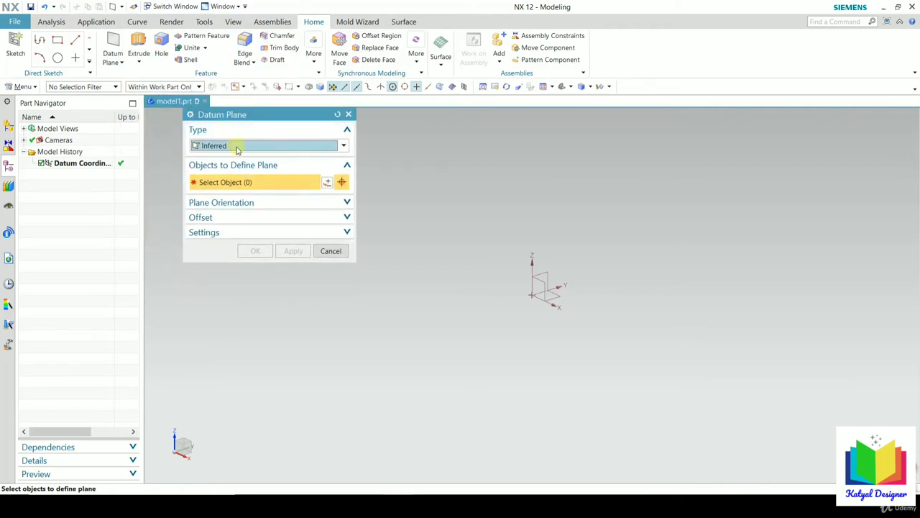
{"action": "left_click", "coordinate": [238, 147]}
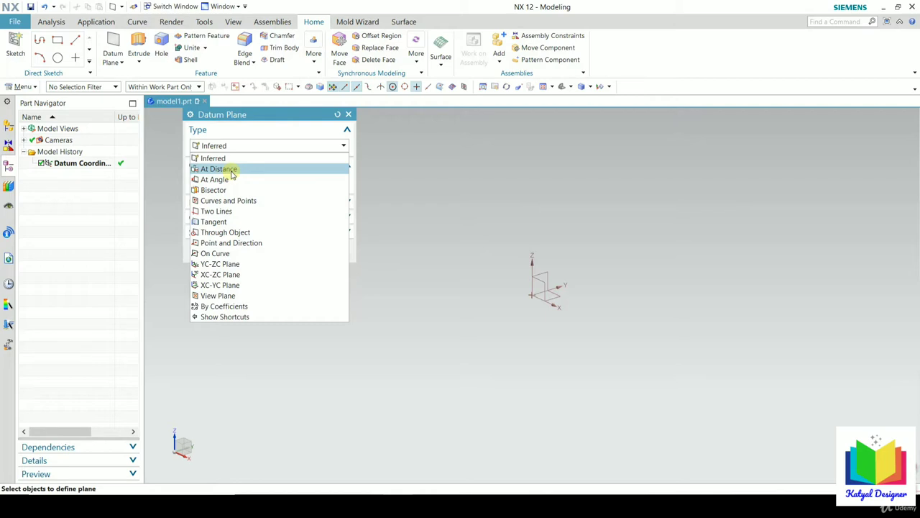
{"action": "left_click", "coordinate": [233, 172]}
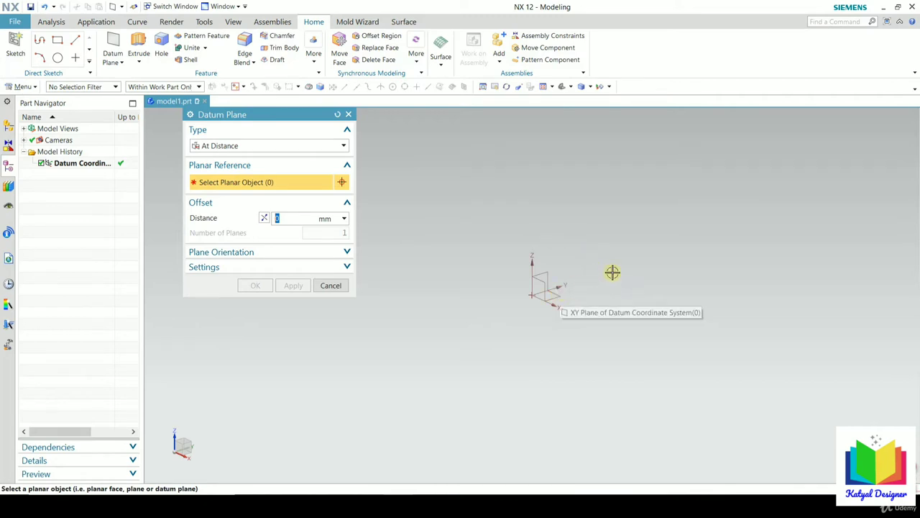
{"action": "middle_click_drag", "start_coordinate": [608, 271], "coordinate": [491, 309], "text": "shift"}
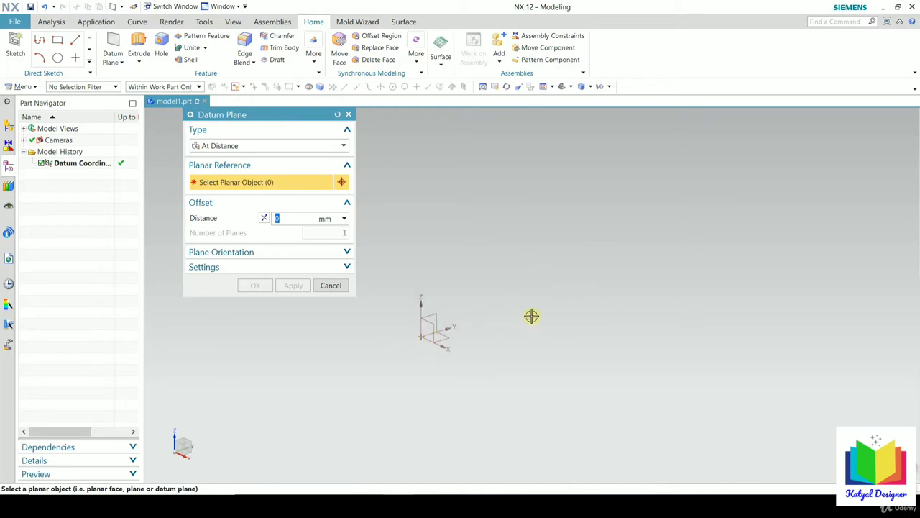
{"action": "middle_click_drag", "start_coordinate": [452, 337], "coordinate": [450, 346], "text": "shift"}
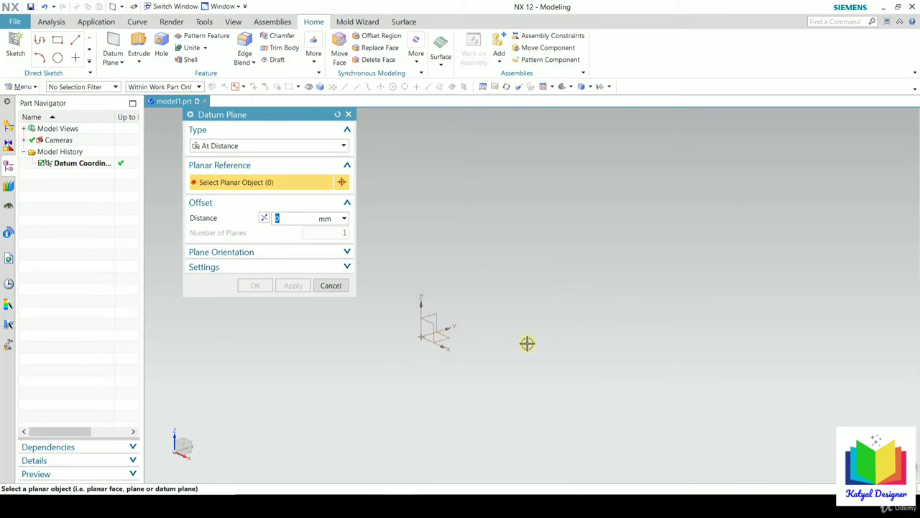
{"action": "left_click", "coordinate": [445, 339]}
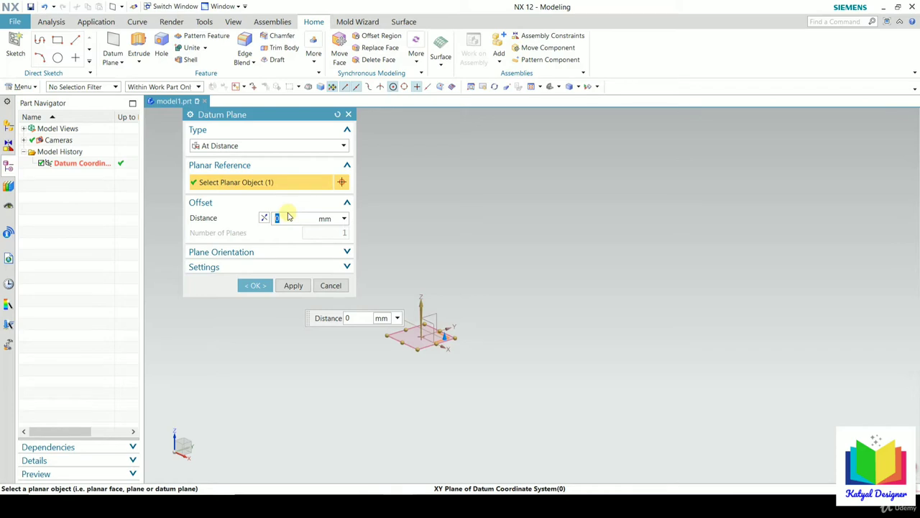
{"action": "type", "text": "50"}
{"action": "key", "text": "Return"}
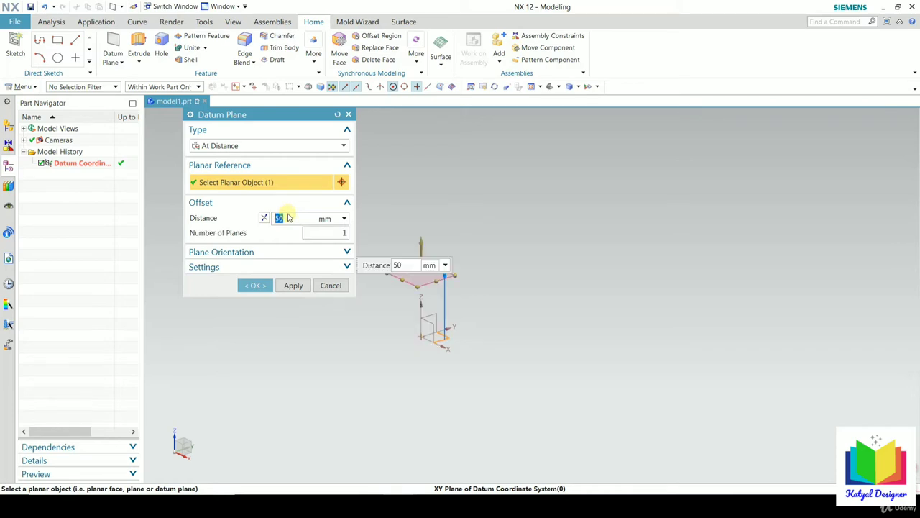
- Enlarge the datum plane's frame to about 81 by 81 mm by its front corner
{"action": "middle_click_drag", "start_coordinate": [643, 331], "coordinate": [542, 318]}
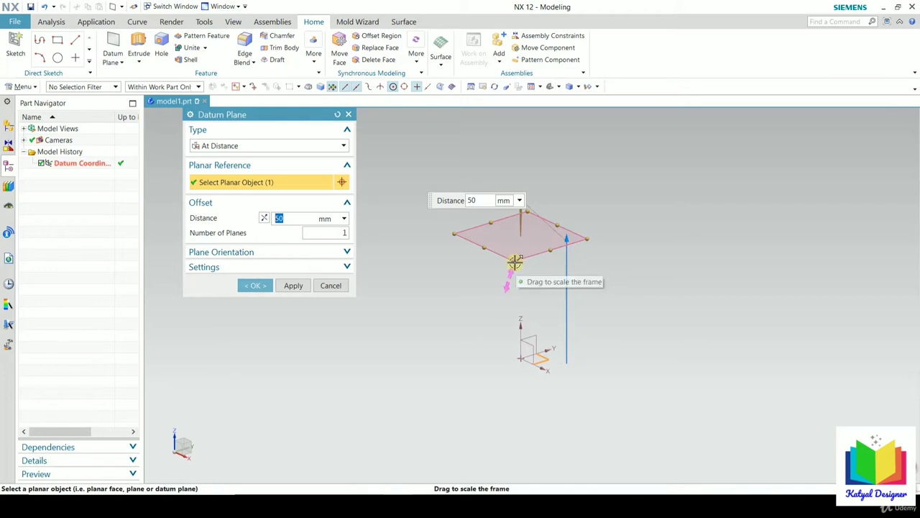
{"action": "left_click_drag", "start_coordinate": [515, 263], "coordinate": [577, 348]}
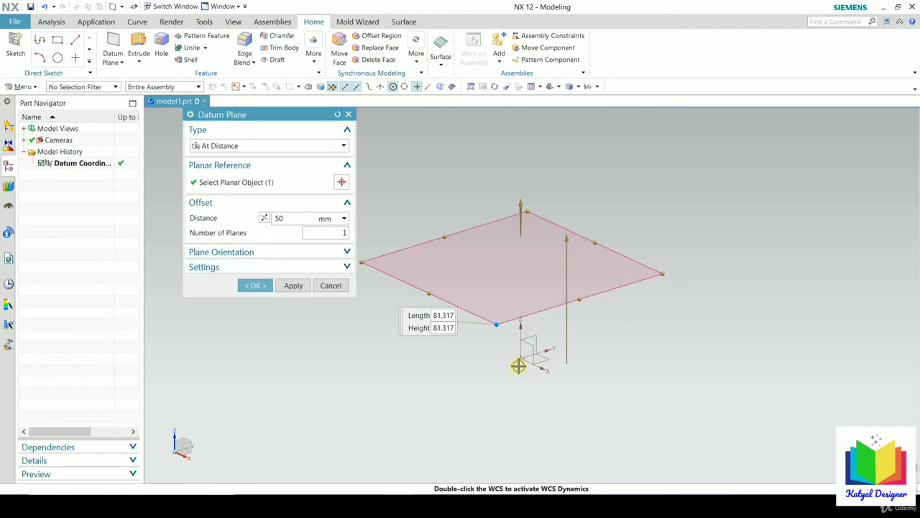
{"action": "scroll", "coordinate": [567, 395], "scroll_direction": "down", "scroll_amount": 3}
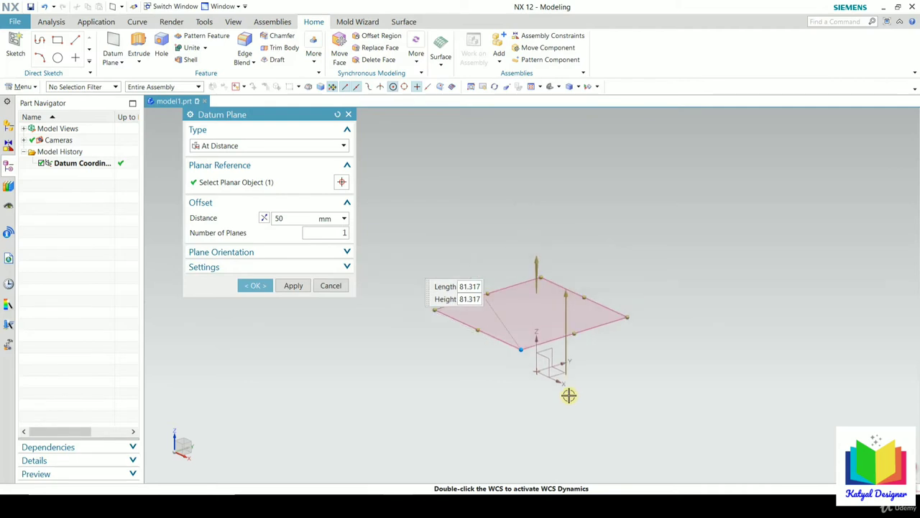
- Set the number of offset planes to 2
{"action": "left_click", "coordinate": [342, 233]}
{"action": "type", "text": "2"}
{"action": "key", "text": "Return"}
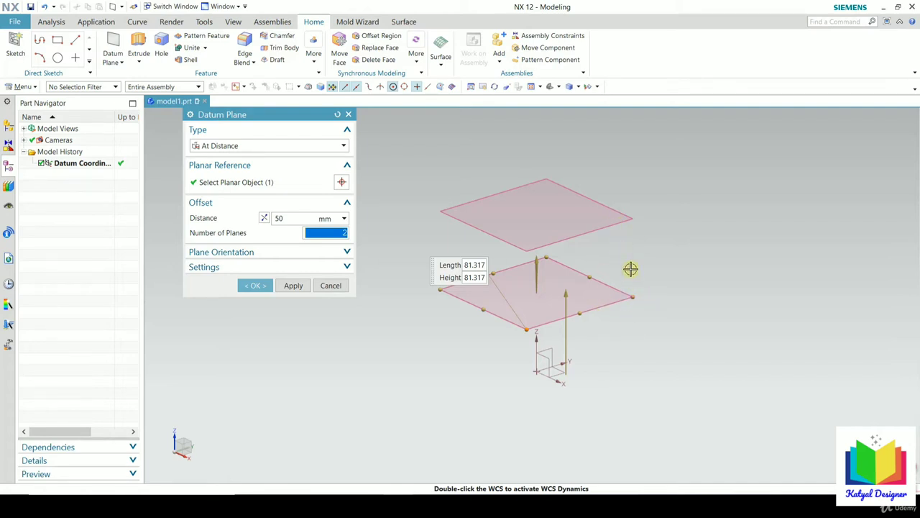
- Reverse the plane orientation's normal direction and create the offset datum planes
{"action": "left_click", "coordinate": [344, 251]}
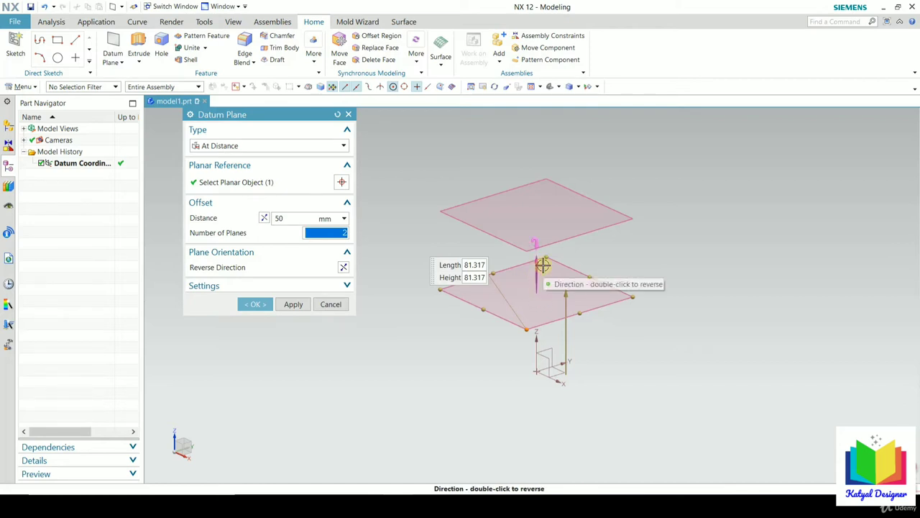
{"action": "left_click", "coordinate": [346, 268]}
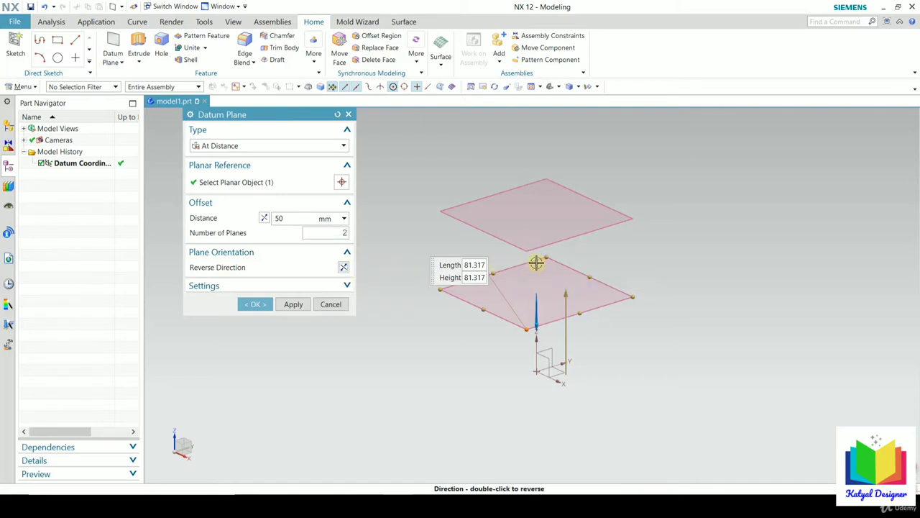
{"action": "left_click", "coordinate": [259, 305]}
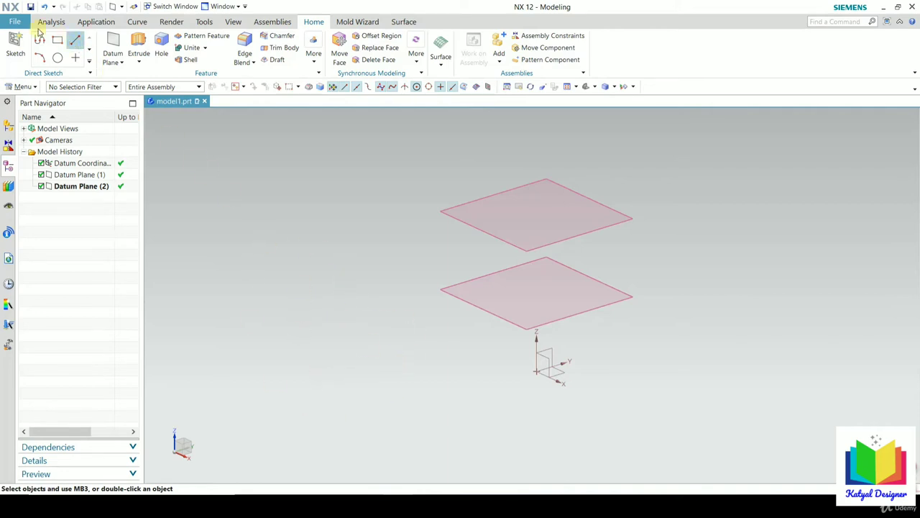
- Open the part file Plane_1 from the Datum plane folder
{"action": "left_click", "coordinate": [14, 22]}
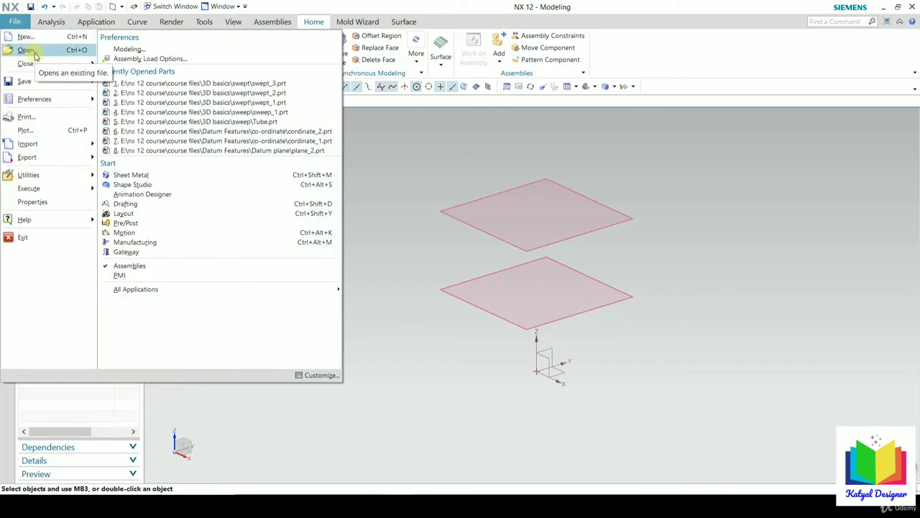
{"action": "left_click", "coordinate": [27, 50]}
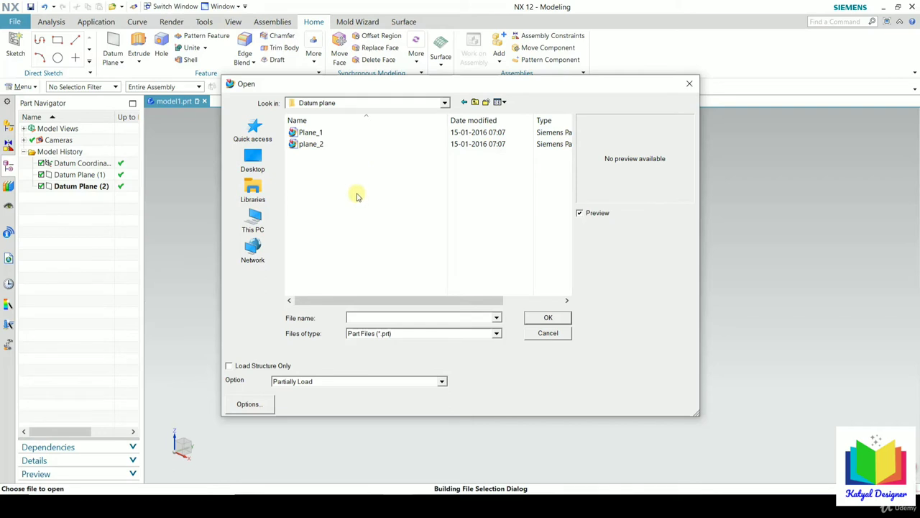
{"action": "left_click", "coordinate": [310, 133]}
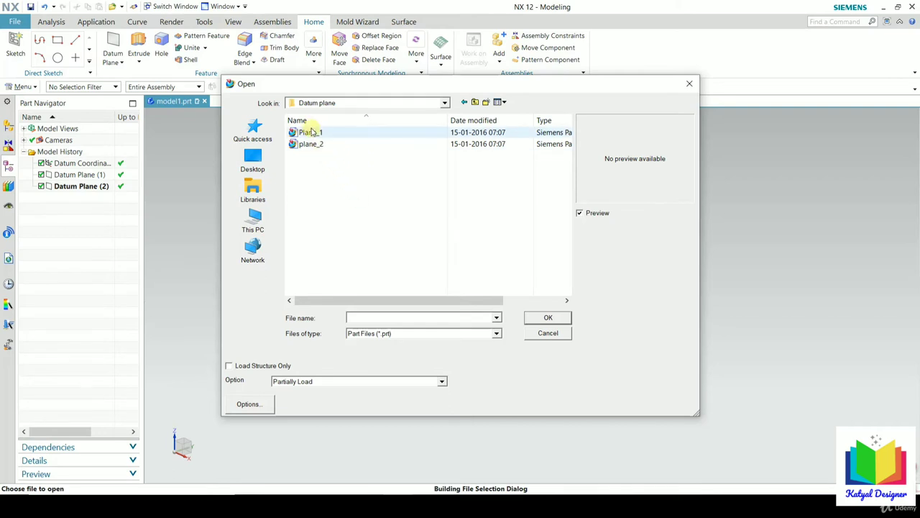
{"action": "left_click", "coordinate": [549, 318]}
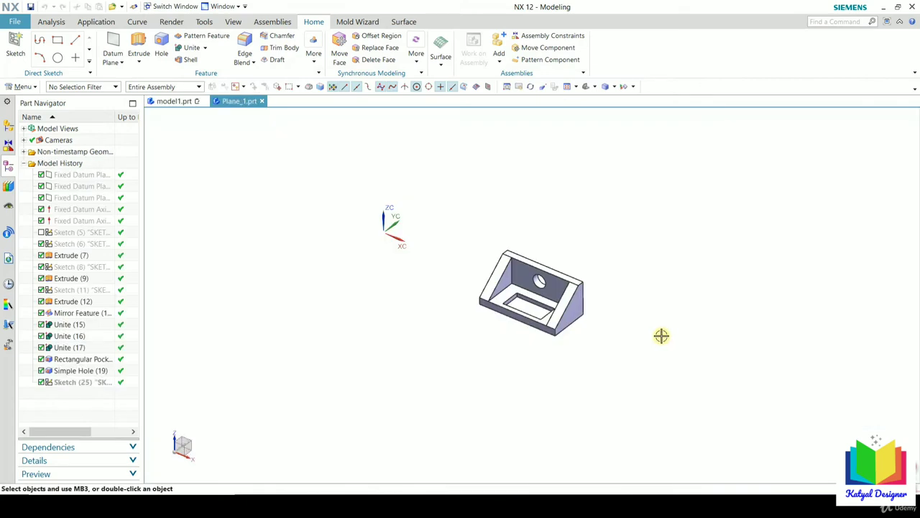
- Define At Distance datum planes offset 50 mm from the bracket's outer triangular side face at its +XC end
{"action": "middle_click_drag", "start_coordinate": [662, 335], "coordinate": [682, 322]}
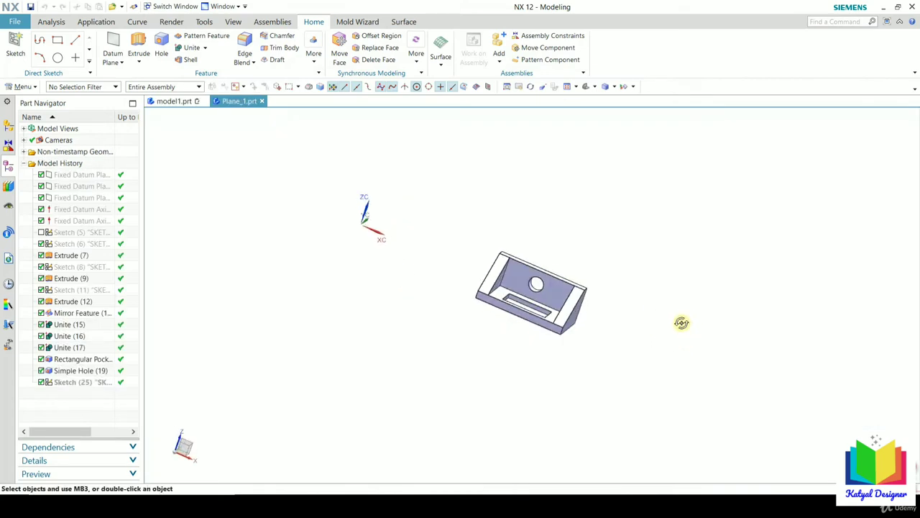
{"action": "scroll", "coordinate": [594, 345], "scroll_direction": "up", "scroll_amount": 3}
{"action": "scroll", "coordinate": [594, 344], "scroll_direction": "down", "scroll_amount": 3}
{"action": "middle_click_drag", "start_coordinate": [562, 243], "coordinate": [508, 241]}
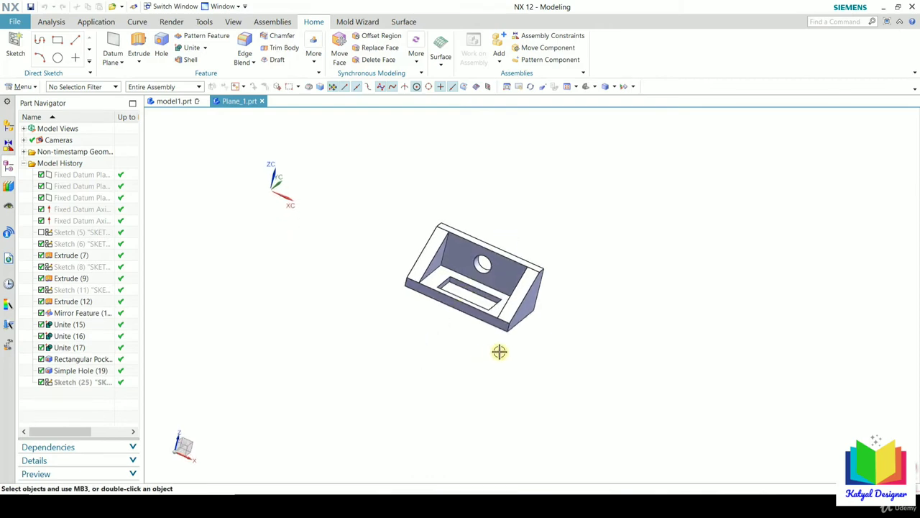
{"action": "middle_click_drag", "start_coordinate": [423, 308], "coordinate": [464, 321]}
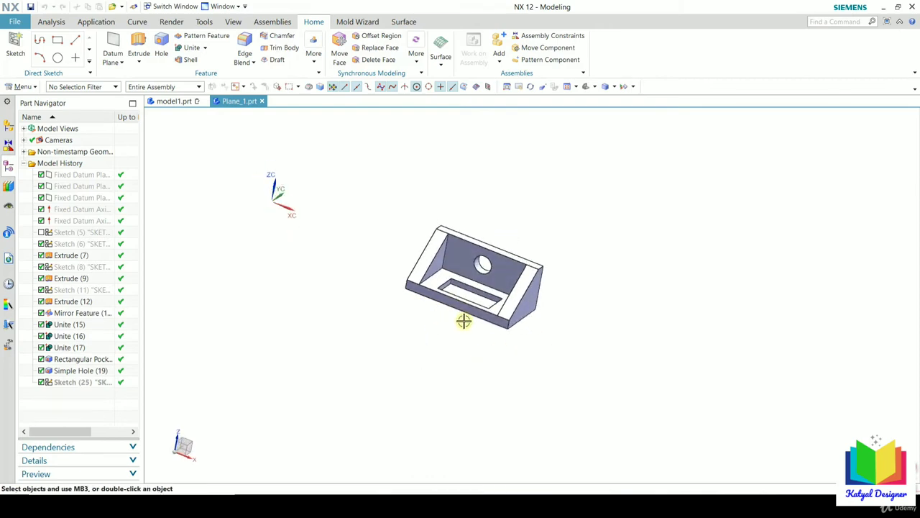
{"action": "scroll", "coordinate": [464, 321], "scroll_direction": "up", "scroll_amount": 4}
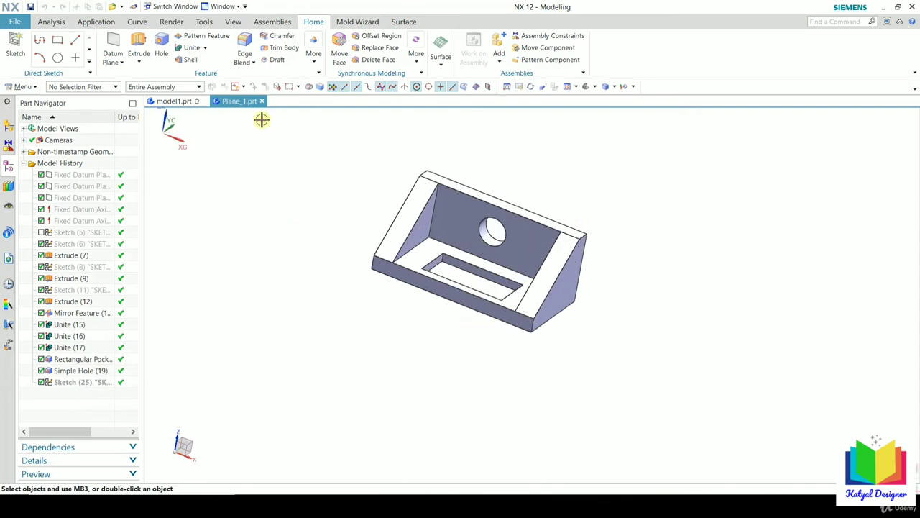
{"action": "left_click", "coordinate": [121, 62]}
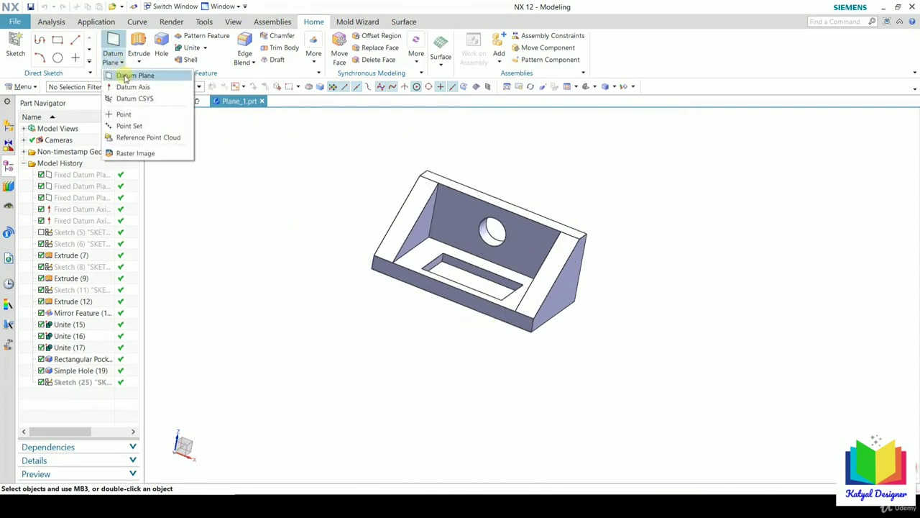
{"action": "left_click", "coordinate": [127, 78]}
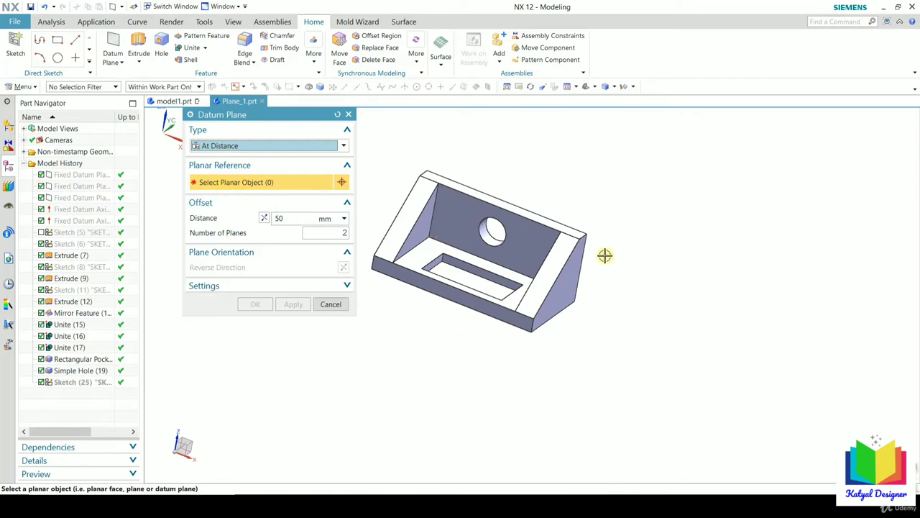
{"action": "scroll", "coordinate": [592, 280], "scroll_direction": "up", "scroll_amount": 5}
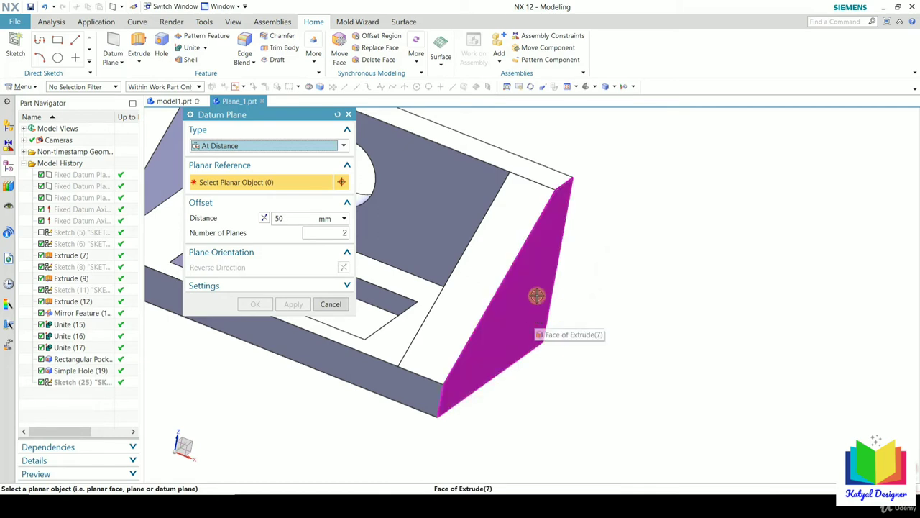
{"action": "left_click", "coordinate": [536, 295]}
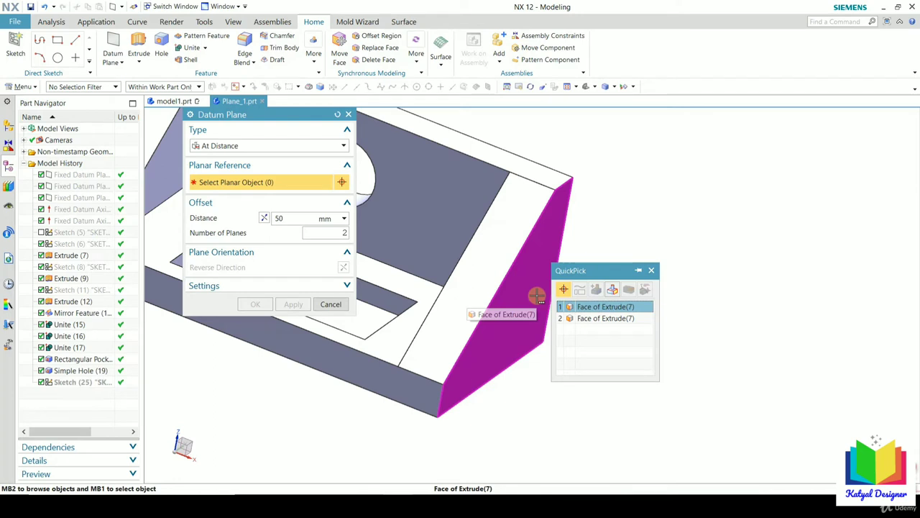
{"action": "left_click", "coordinate": [603, 306]}
{"action": "scroll", "coordinate": [591, 299], "scroll_direction": "down", "scroll_amount": 5}
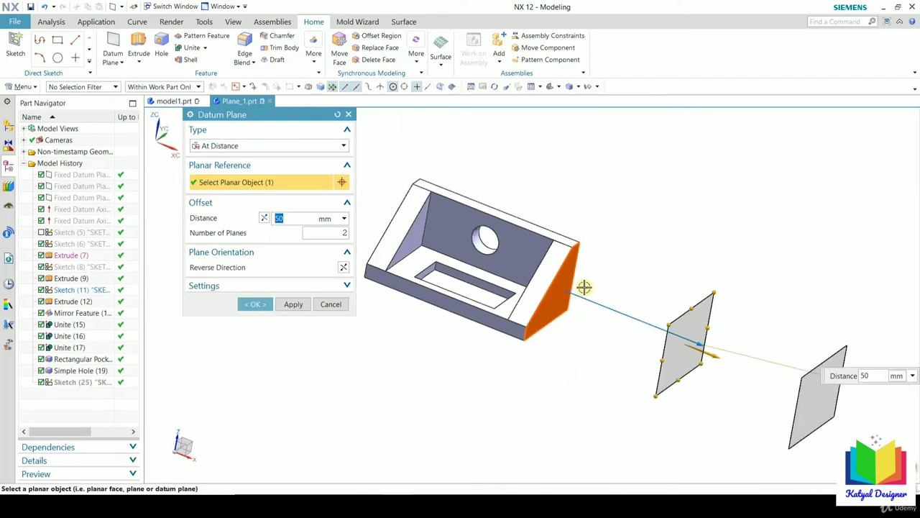
{"action": "scroll", "coordinate": [584, 287], "scroll_direction": "down", "scroll_amount": 2}
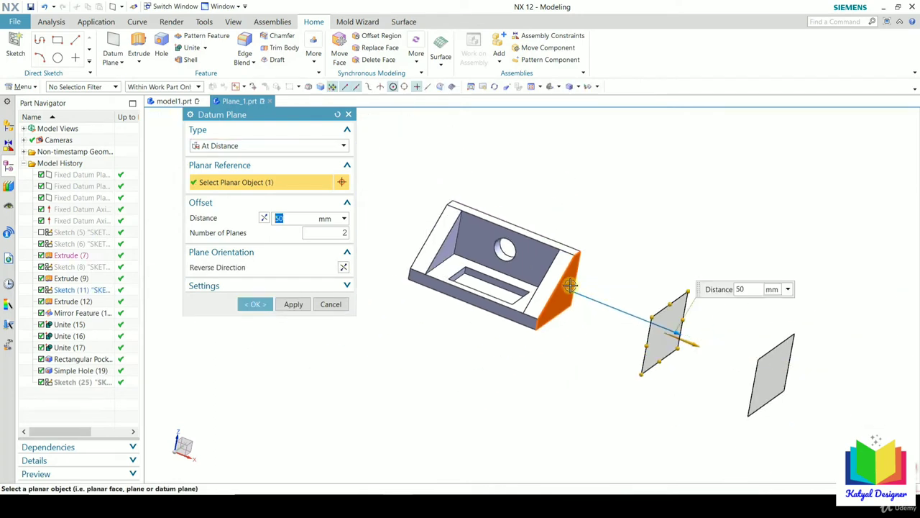
- Set the number of offset planes to 1, and flip the offset direction to the opposite side and back
{"action": "left_click", "coordinate": [344, 233]}
{"action": "type", "text": "1"}
{"action": "key", "text": "Return"}
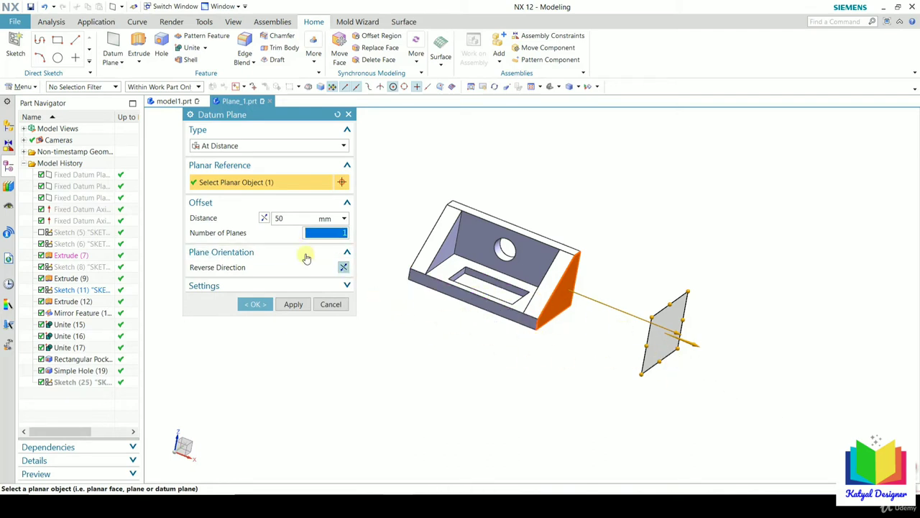
{"action": "left_click", "coordinate": [265, 218]}
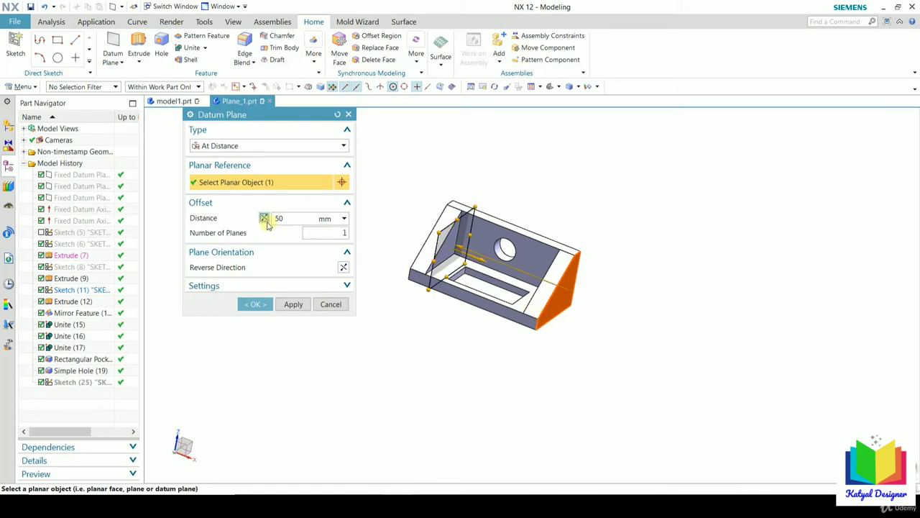
{"action": "left_click", "coordinate": [265, 218]}
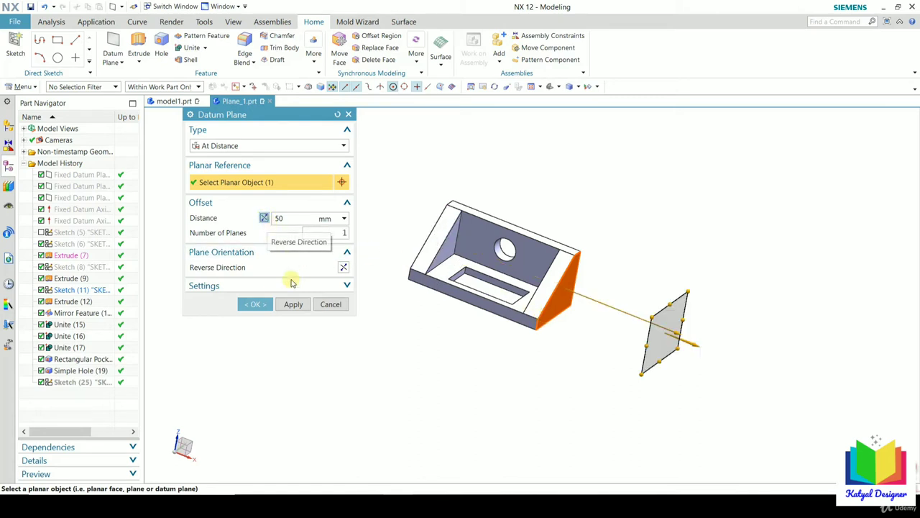
- Create the offset datum plane beside the bracket's triangular side face and start a new datum plane
{"action": "left_click", "coordinate": [253, 303]}
{"action": "middle_click_drag", "start_coordinate": [622, 320], "coordinate": [417, 245]}
{"action": "left_click", "coordinate": [120, 62]}
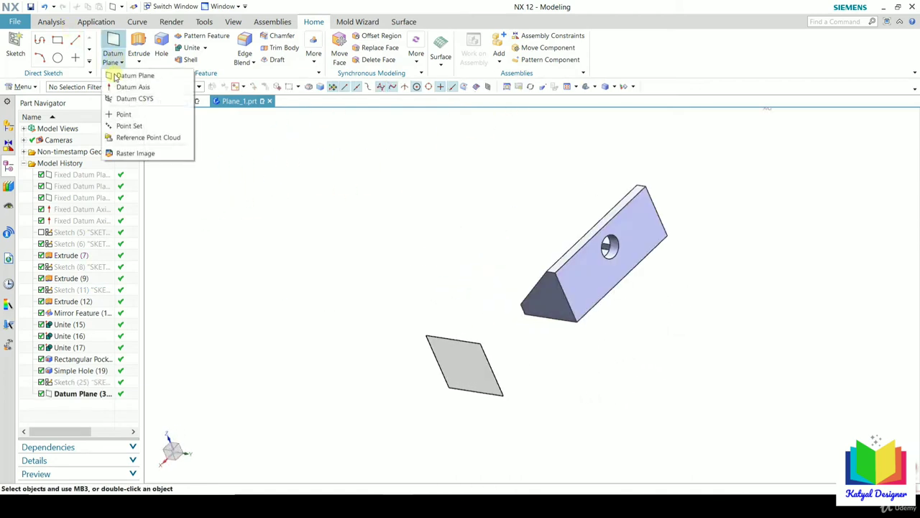
{"action": "left_click", "coordinate": [116, 75]}
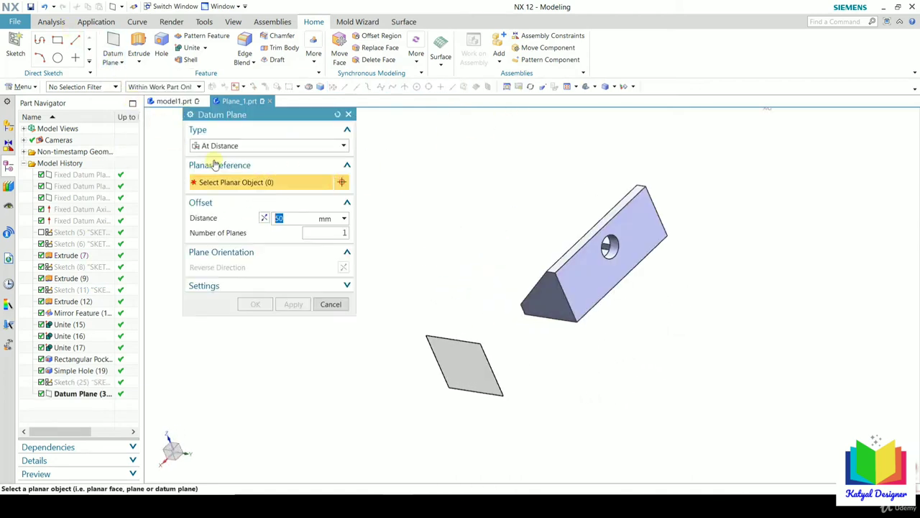
{"action": "left_click", "coordinate": [226, 145]}
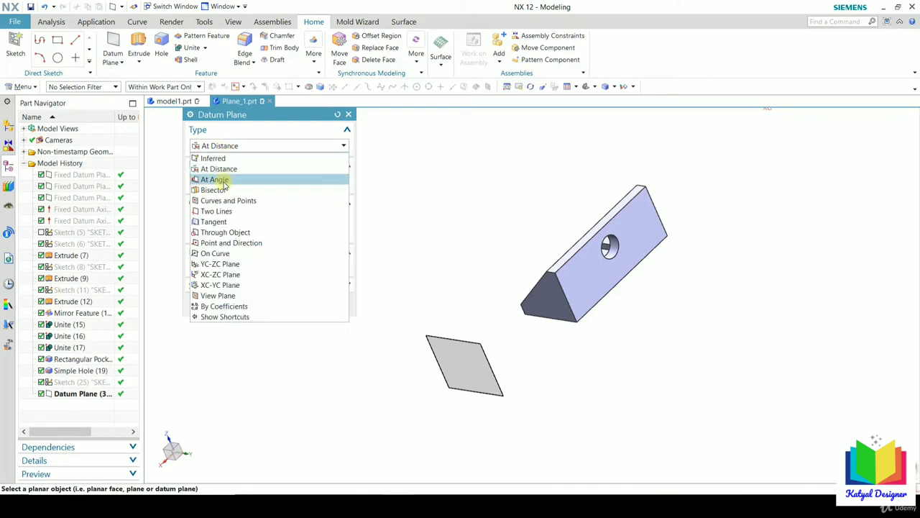
{"action": "left_click", "coordinate": [222, 181]}
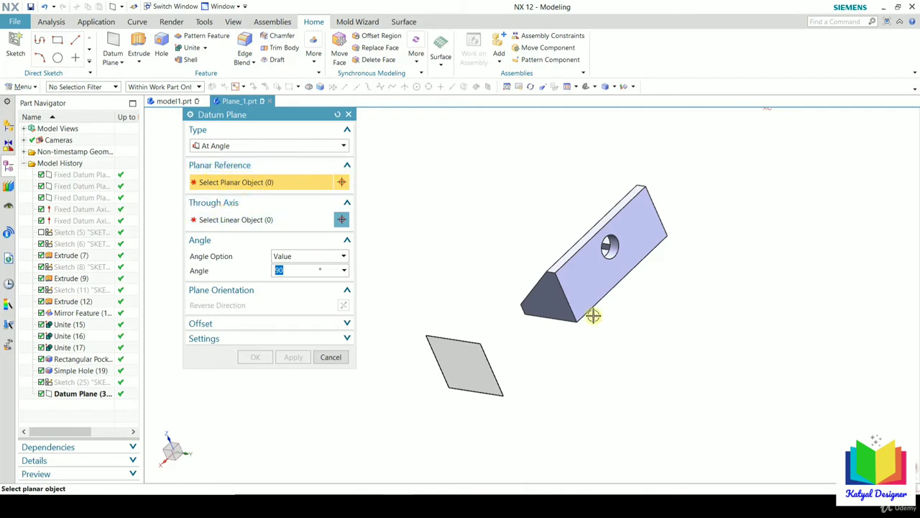
{"action": "middle_click_drag", "start_coordinate": [594, 315], "coordinate": [598, 180]}
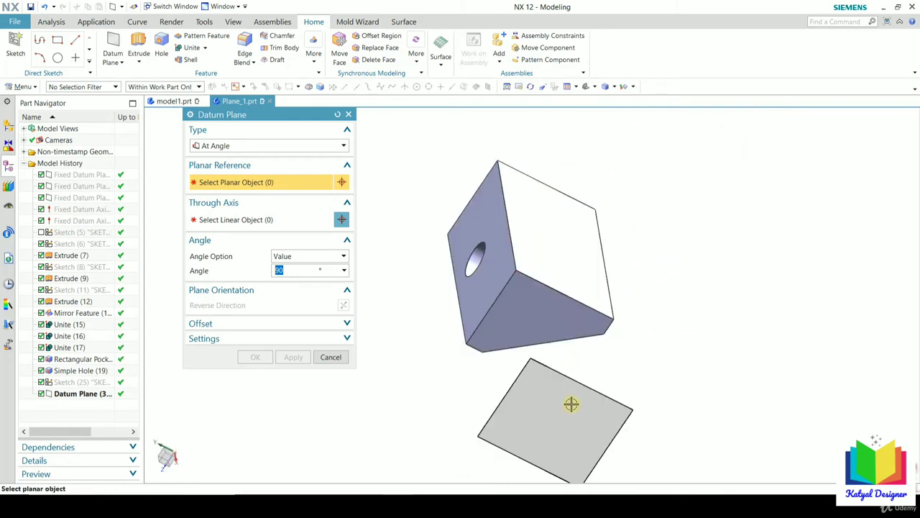
{"action": "left_click", "coordinate": [94, 398]}
{"action": "right_click", "coordinate": [95, 395]}
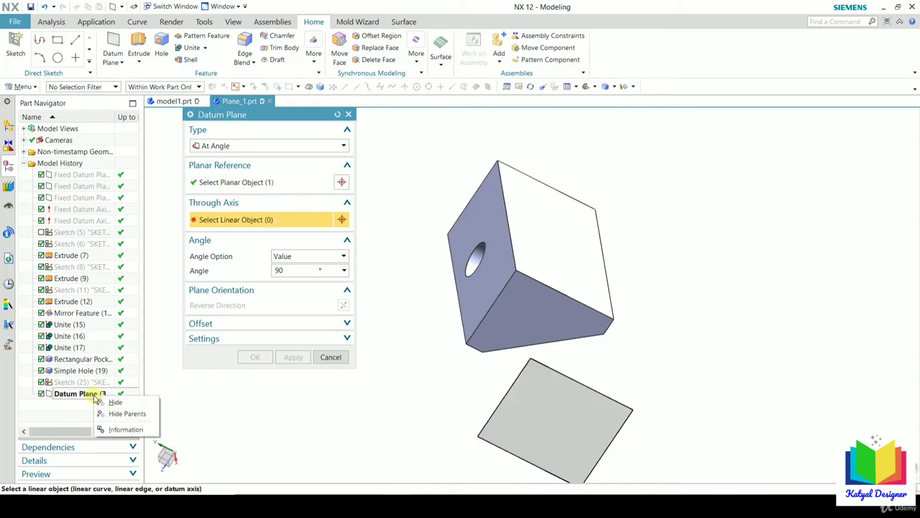
{"action": "left_click", "coordinate": [117, 403]}
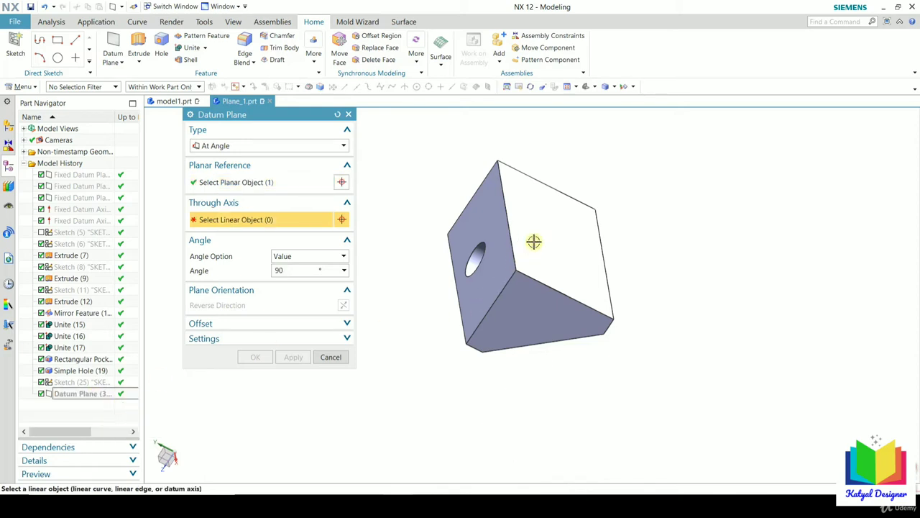
{"action": "left_click", "coordinate": [255, 182]}
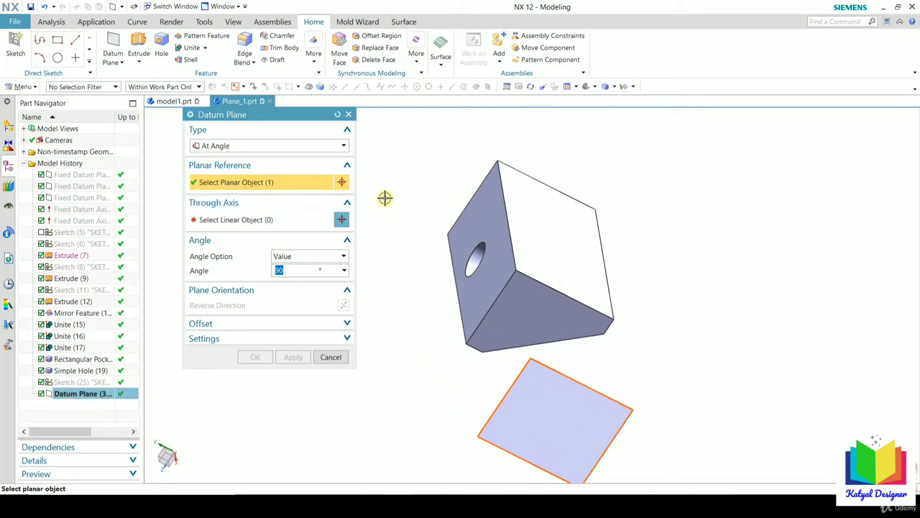
{"action": "left_click", "coordinate": [338, 119]}
- Define an At Angle datum plane at 30° to the bracket's plain outer plate face, through the edge it shares with the holed face
{"action": "left_click", "coordinate": [238, 146]}
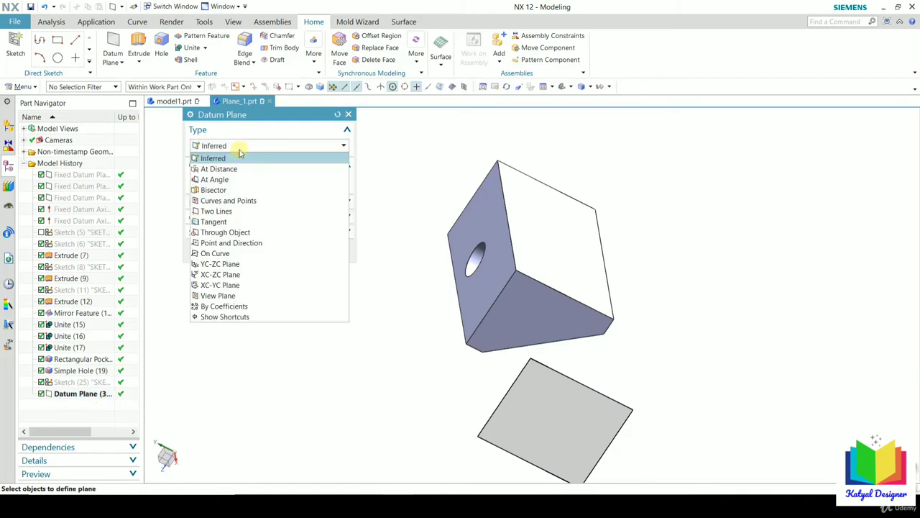
{"action": "left_click", "coordinate": [216, 179]}
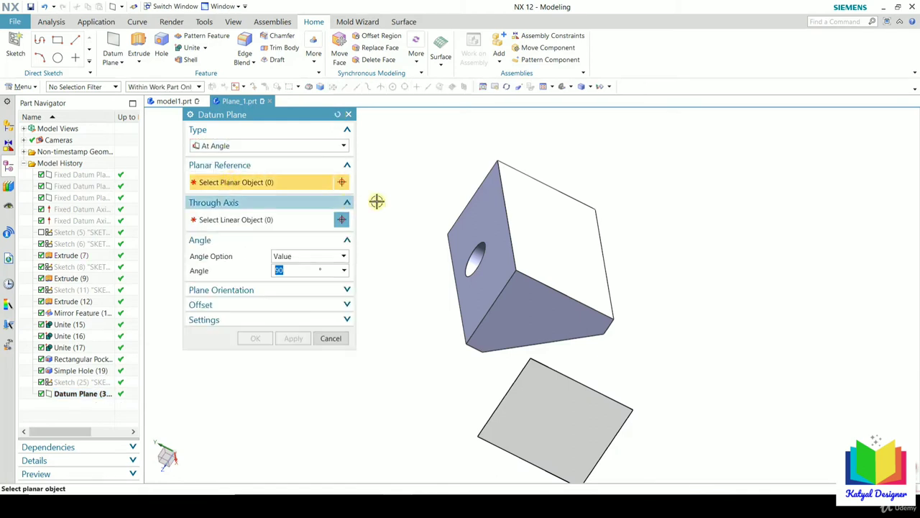
{"action": "left_click", "coordinate": [524, 210]}
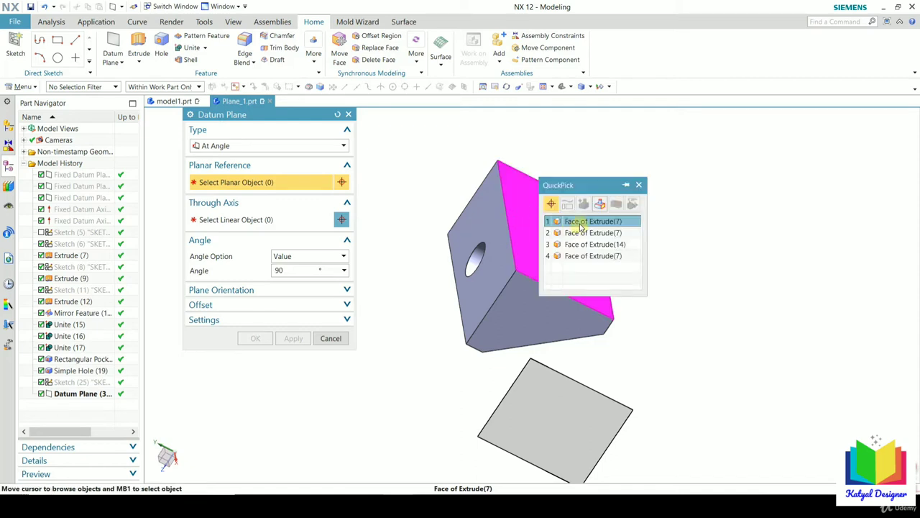
{"action": "left_click", "coordinate": [581, 226]}
{"action": "scroll", "coordinate": [561, 204], "scroll_direction": "down", "scroll_amount": 3}
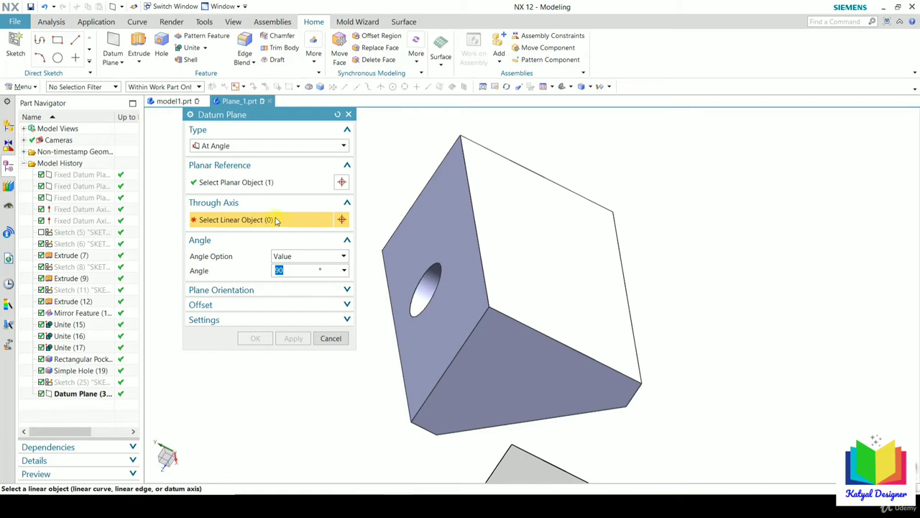
{"action": "left_click", "coordinate": [479, 238]}
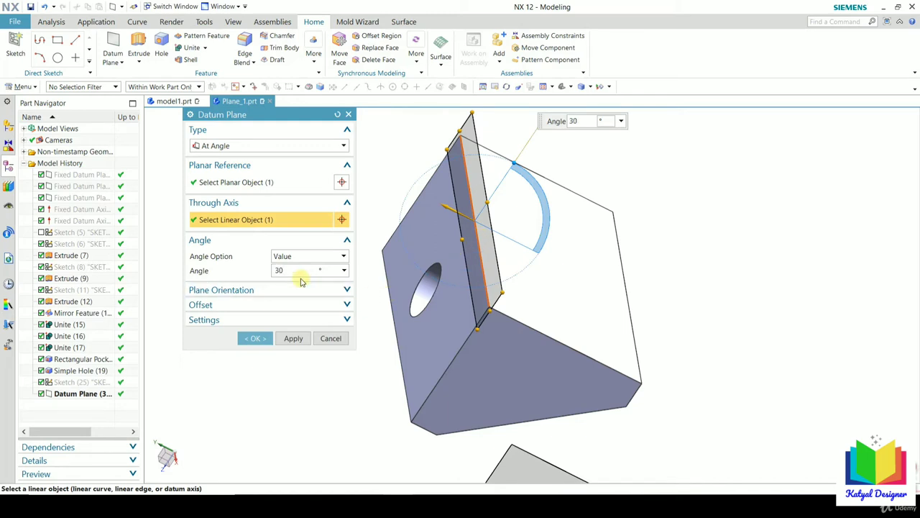
{"action": "key", "text": "Return"}
{"action": "middle_click_drag", "start_coordinate": [623, 243], "coordinate": [503, 274]}
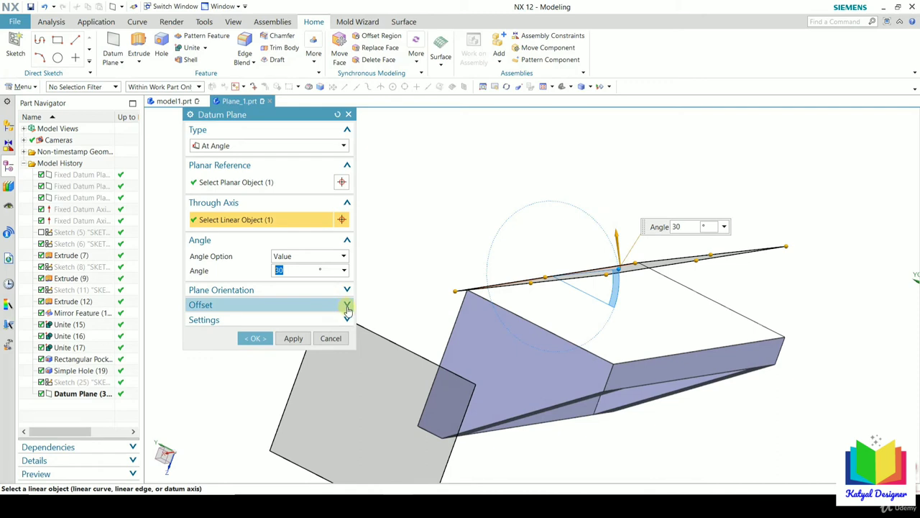
- Enable an offset of 10 mm for the angled plane and create it
{"action": "left_click", "coordinate": [347, 307]}
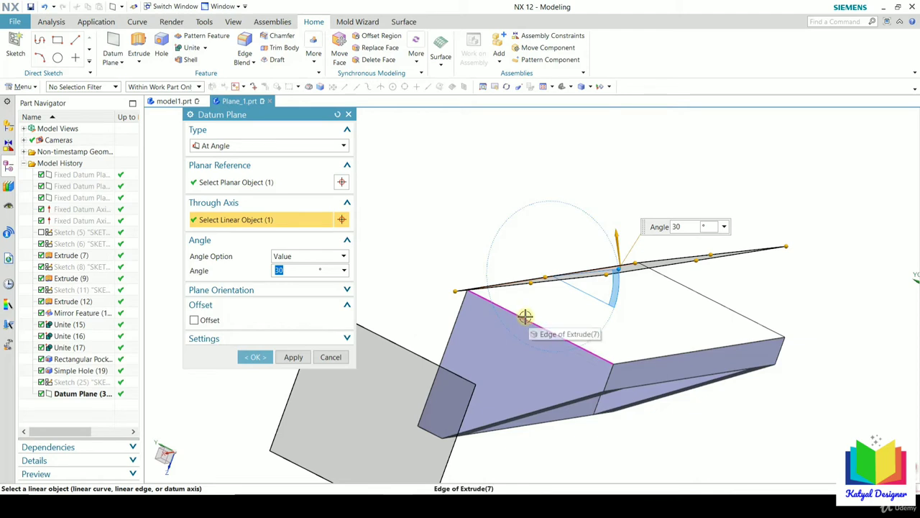
{"action": "left_click", "coordinate": [205, 321]}
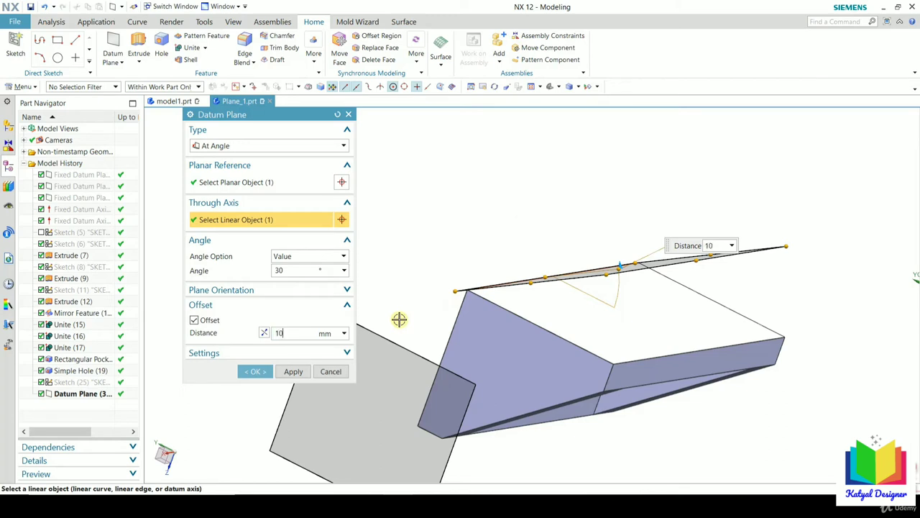
{"action": "type", "text": "10"}
{"action": "key", "text": "Return"}
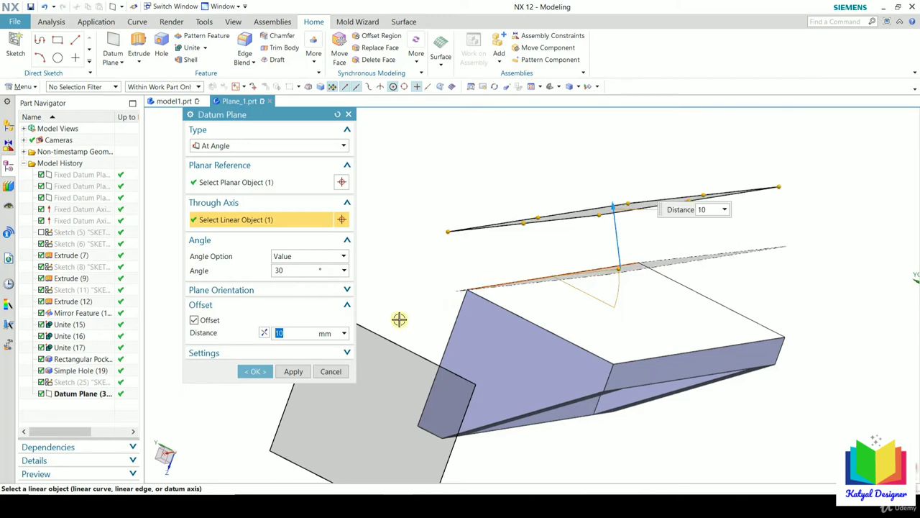
{"action": "middle_click_drag", "start_coordinate": [598, 288], "coordinate": [625, 300]}
{"action": "left_click", "coordinate": [255, 371]}
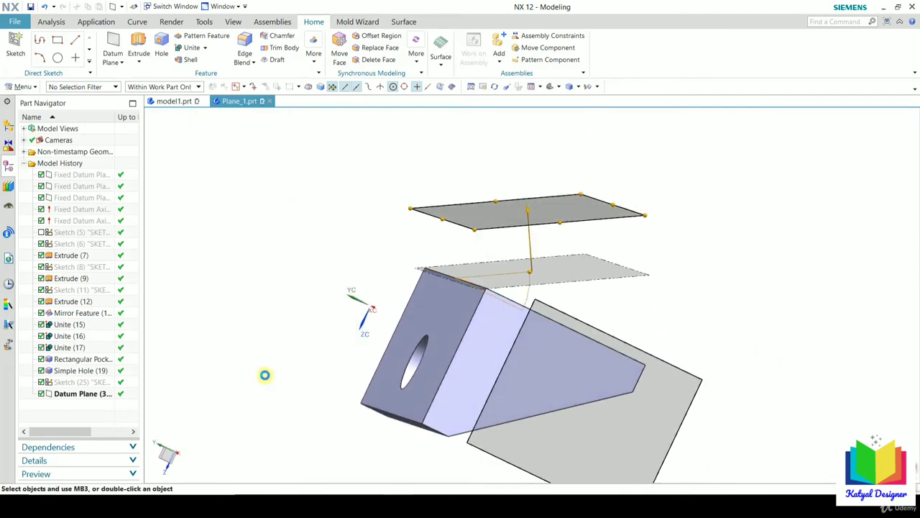
- Hide both datum planes so that only the bracket is displayed
{"action": "middle_click_drag", "start_coordinate": [265, 374], "coordinate": [123, 381]}
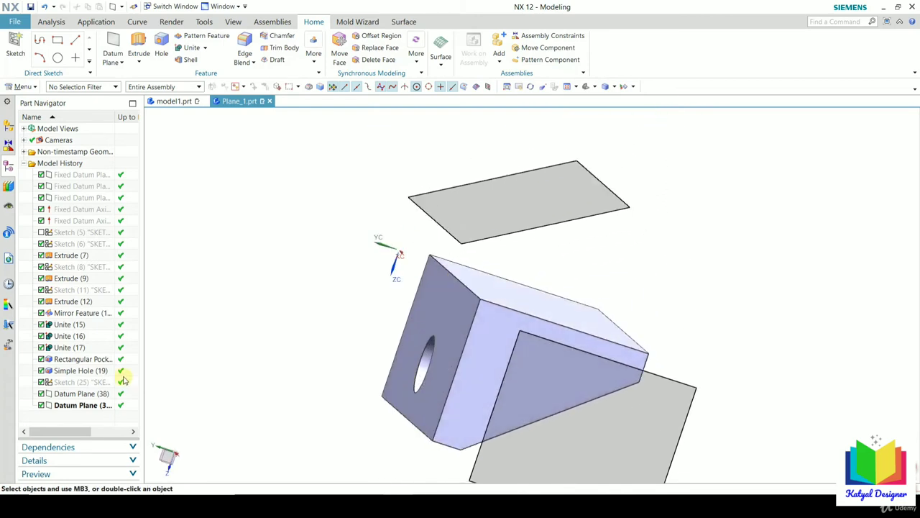
{"action": "left_click", "coordinate": [93, 394]}
{"action": "right_click", "coordinate": [94, 394]}
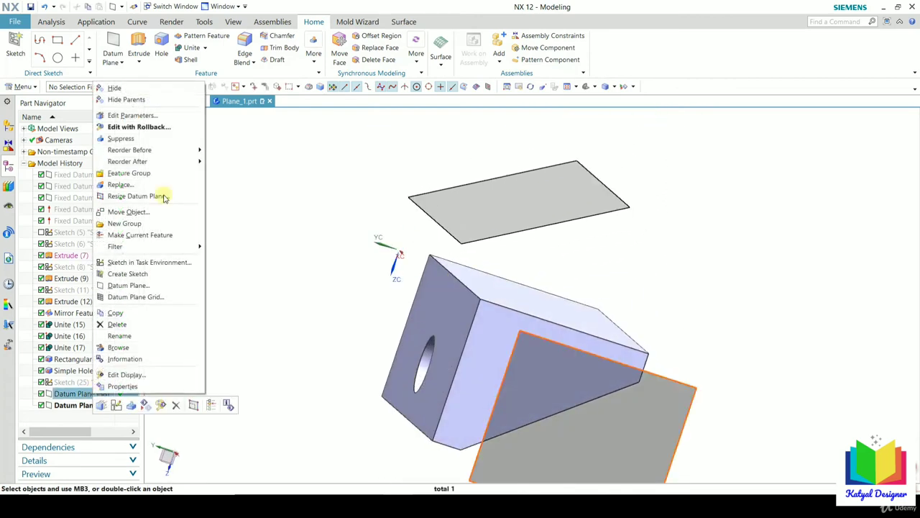
{"action": "left_click", "coordinate": [126, 88]}
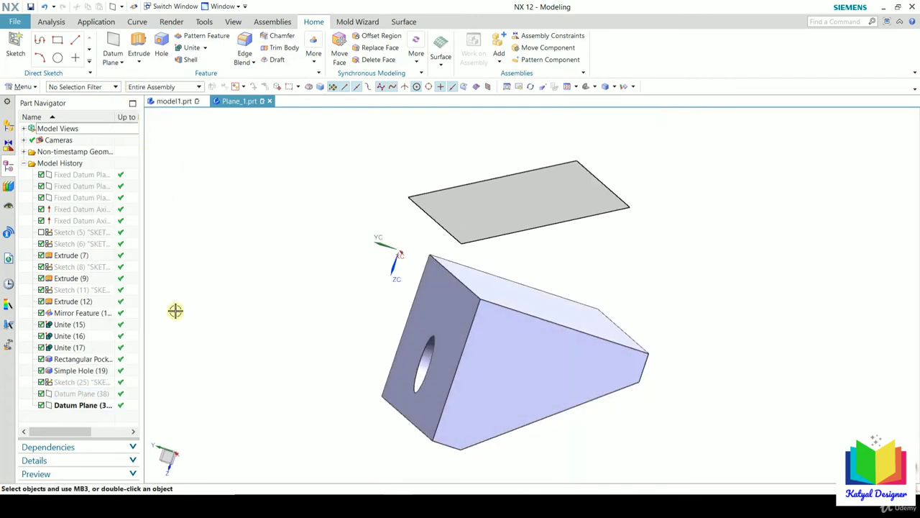
{"action": "left_click", "coordinate": [83, 406]}
{"action": "right_click", "coordinate": [82, 405]}
{"action": "left_click", "coordinate": [118, 116]}
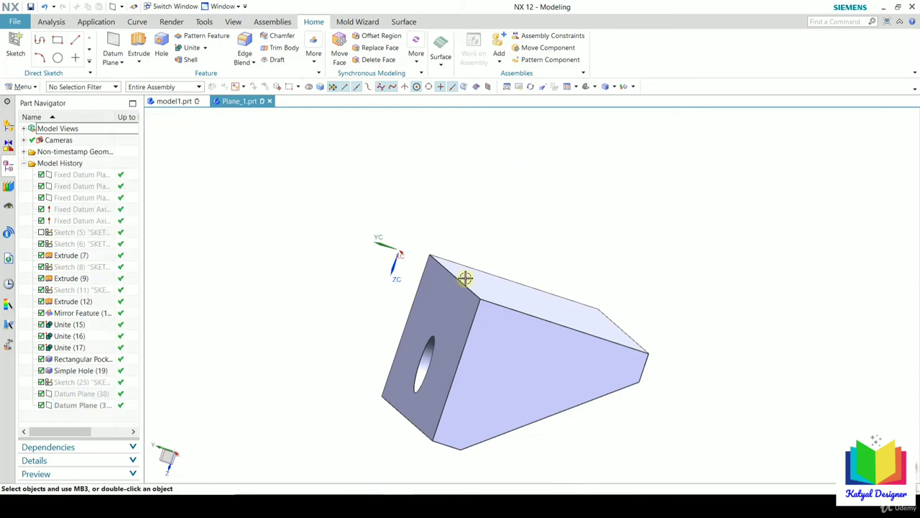
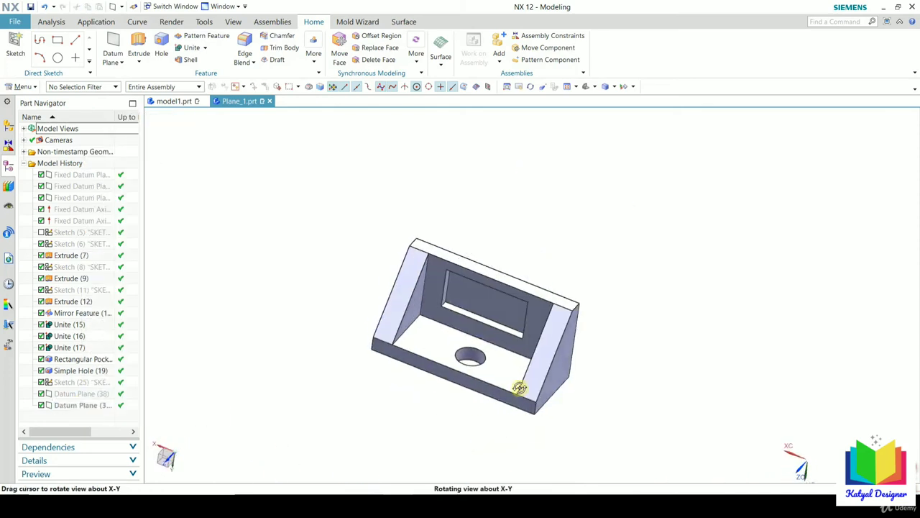
- Define a Bisector datum plane between the bracket's two outer triangular side faces
{"action": "left_click", "coordinate": [120, 63]}
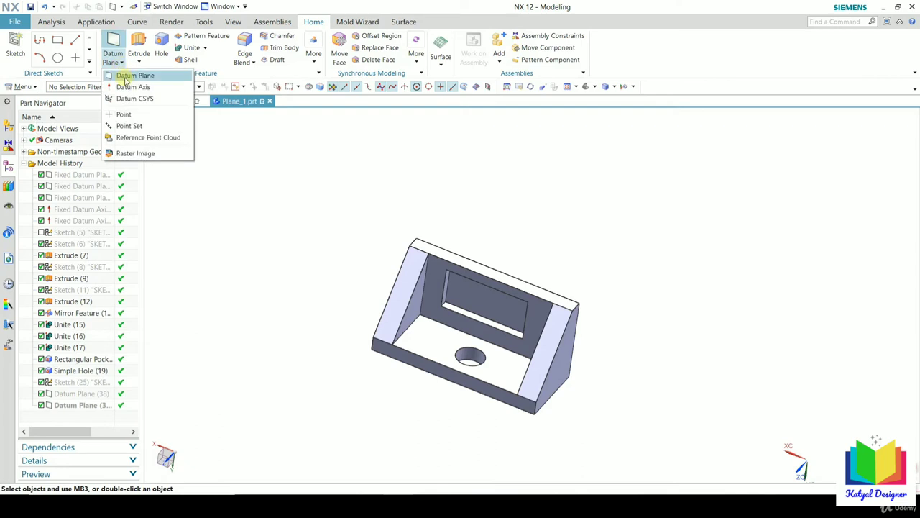
{"action": "left_click", "coordinate": [130, 75]}
{"action": "left_click", "coordinate": [266, 145]}
{"action": "left_click", "coordinate": [219, 190]}
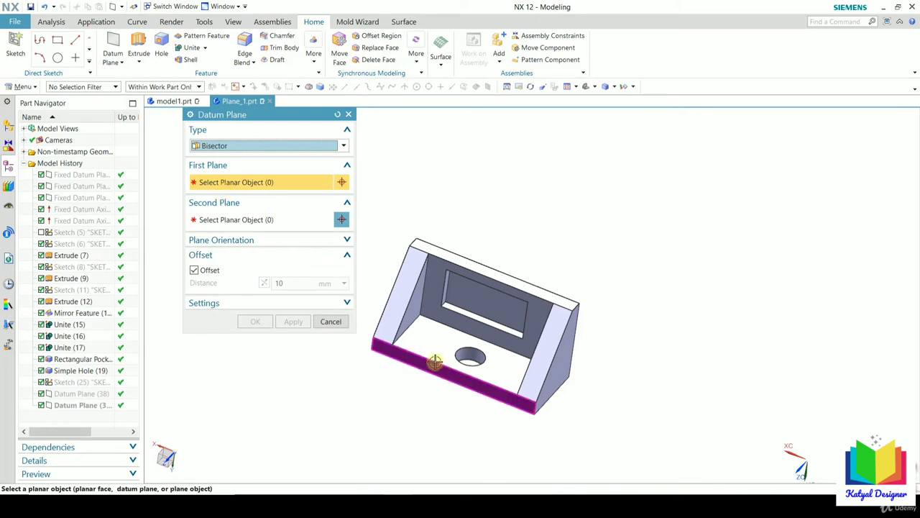
{"action": "middle_click_drag", "start_coordinate": [645, 352], "coordinate": [577, 360]}
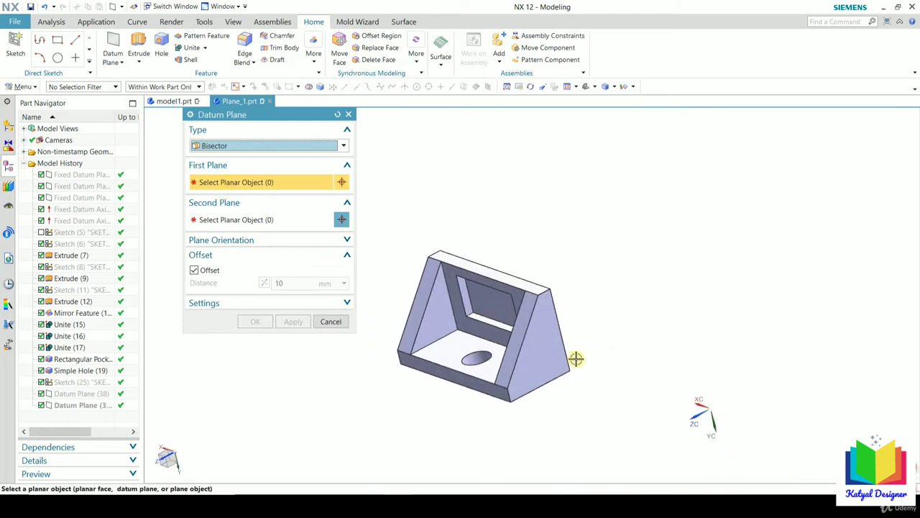
{"action": "scroll", "coordinate": [577, 360], "scroll_direction": "up", "scroll_amount": 3}
{"action": "left_click", "coordinate": [554, 357]}
{"action": "scroll", "coordinate": [553, 357], "scroll_direction": "down", "scroll_amount": 3}
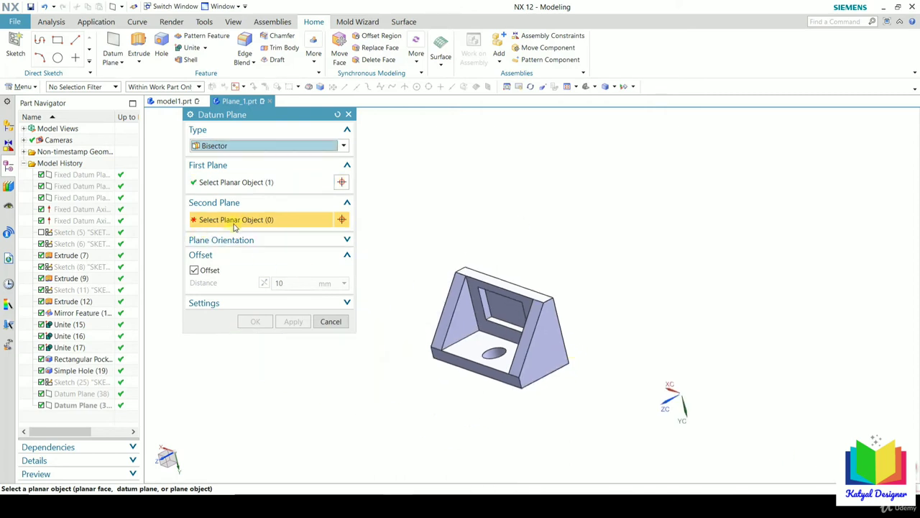
{"action": "middle_click_drag", "start_coordinate": [401, 250], "coordinate": [460, 277]}
{"action": "scroll", "coordinate": [443, 284], "scroll_direction": "up", "scroll_amount": 3}
{"action": "left_click", "coordinate": [423, 298]}
{"action": "scroll", "coordinate": [423, 298], "scroll_direction": "down", "scroll_amount": 3}
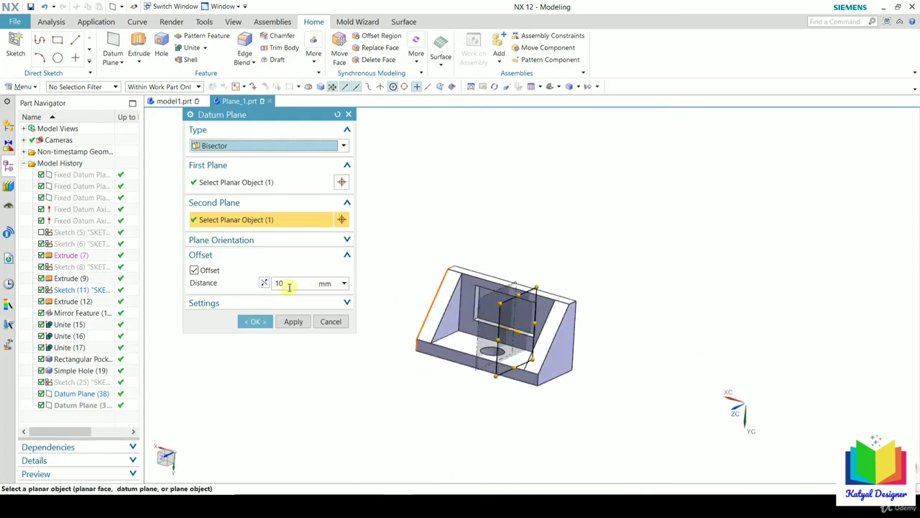
- Disable the bisector plane's offset, inspect its preview in the bracket, and reset the datum plane definition
{"action": "left_click", "coordinate": [194, 271]}
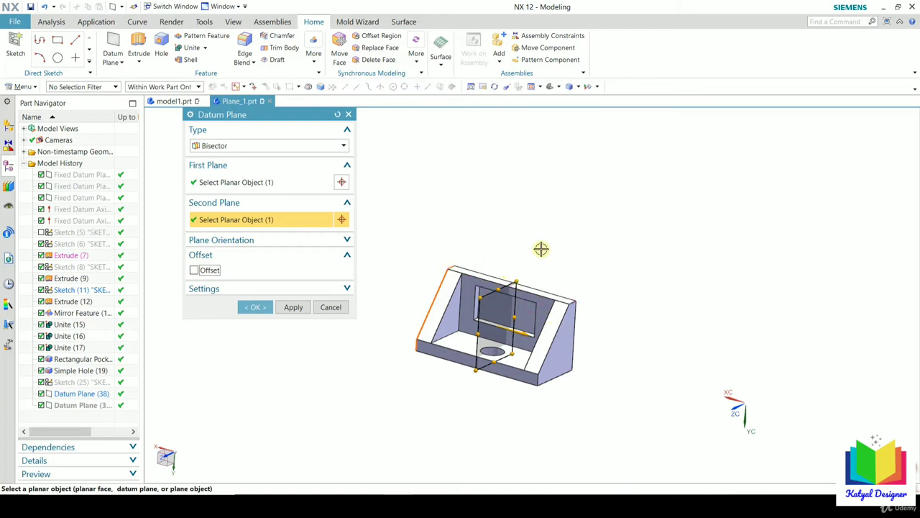
{"action": "middle_click_drag", "start_coordinate": [496, 295], "coordinate": [528, 304]}
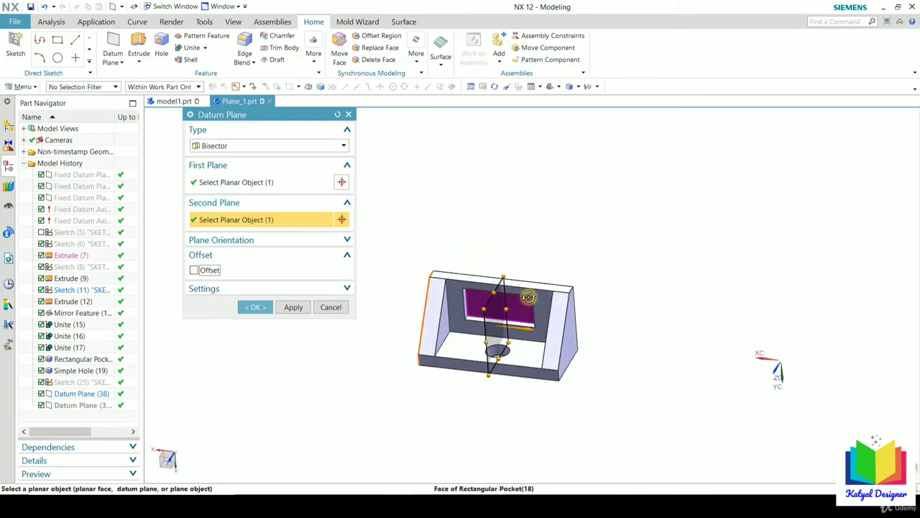
{"action": "middle_click_drag", "start_coordinate": [586, 328], "coordinate": [606, 270]}
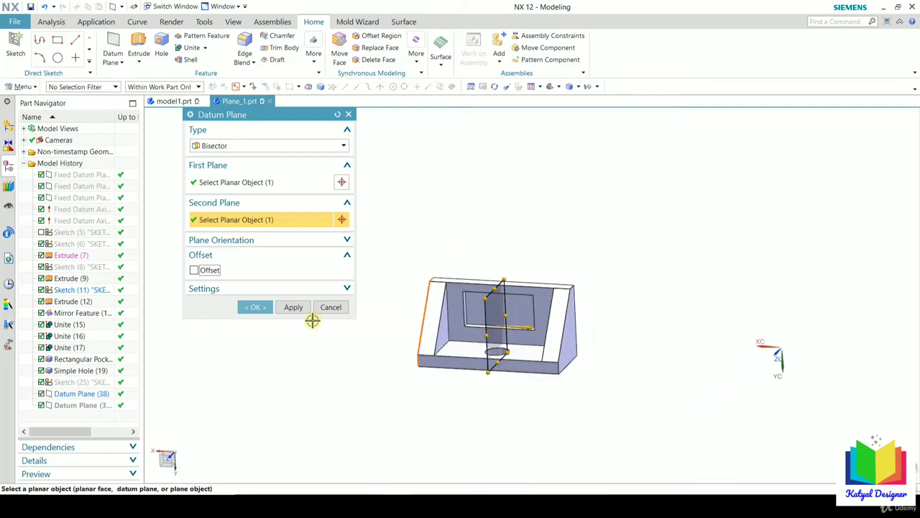
{"action": "left_click", "coordinate": [336, 115]}
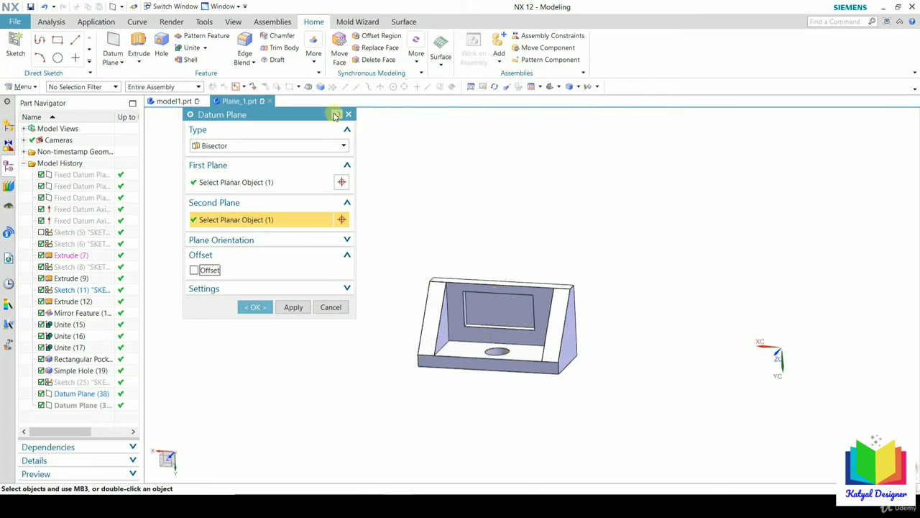
- Set the datum plane to Curves and Points with the Three Points subtype, and pick the first point at one rib's lower inner front corner
{"action": "left_click", "coordinate": [309, 145]}
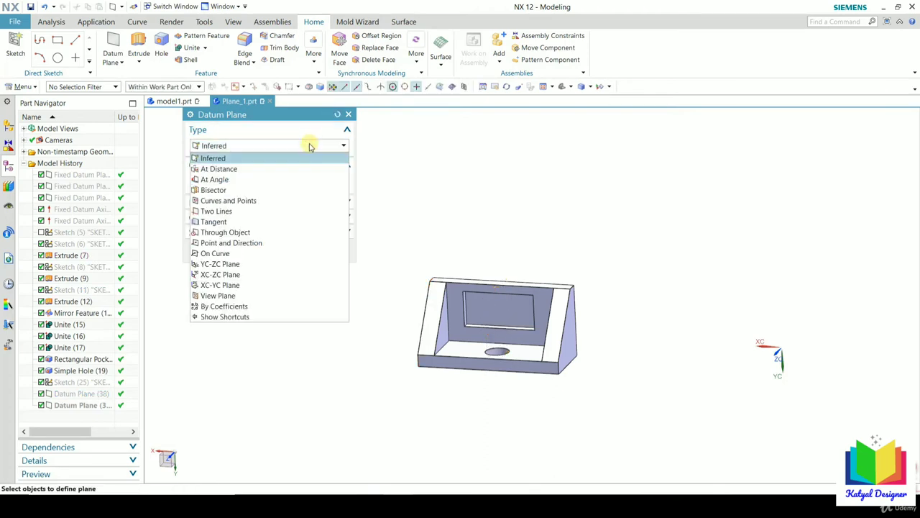
{"action": "left_click", "coordinate": [229, 201]}
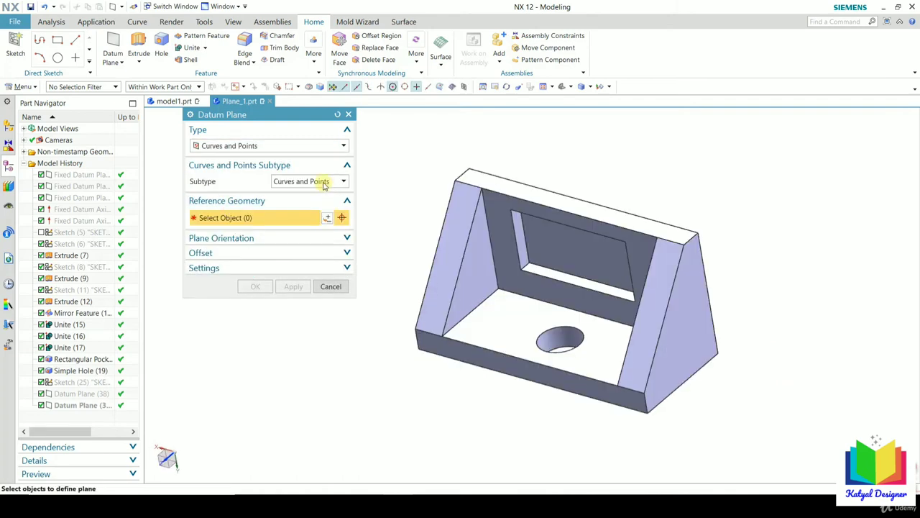
{"action": "left_click", "coordinate": [323, 181]}
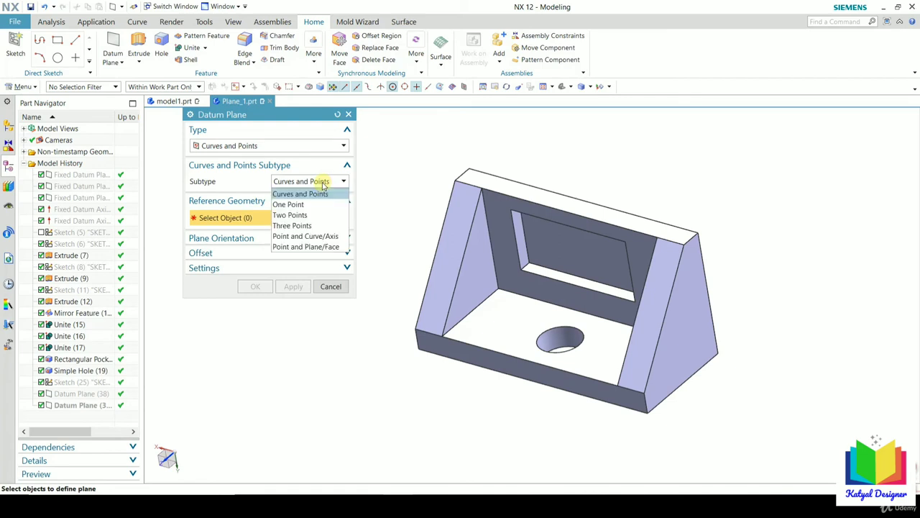
{"action": "left_click", "coordinate": [299, 227]}
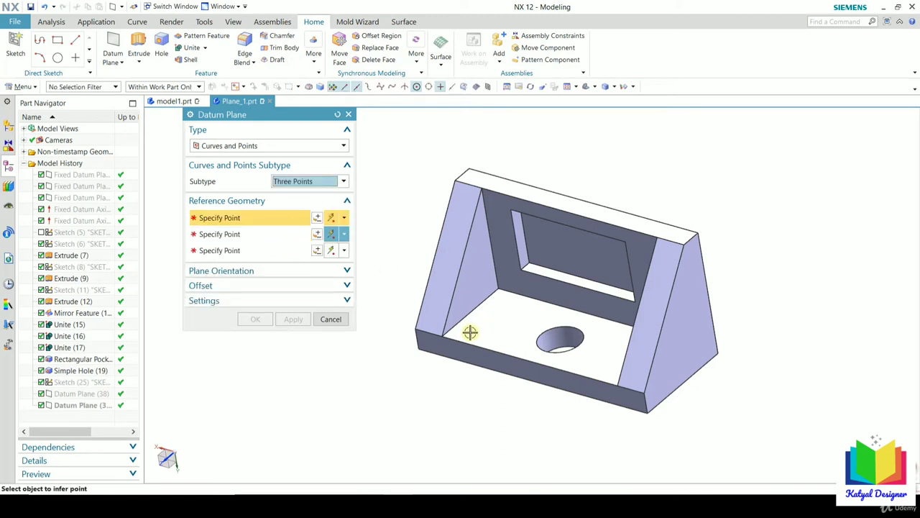
{"action": "middle_click_drag", "start_coordinate": [737, 343], "coordinate": [606, 388]}
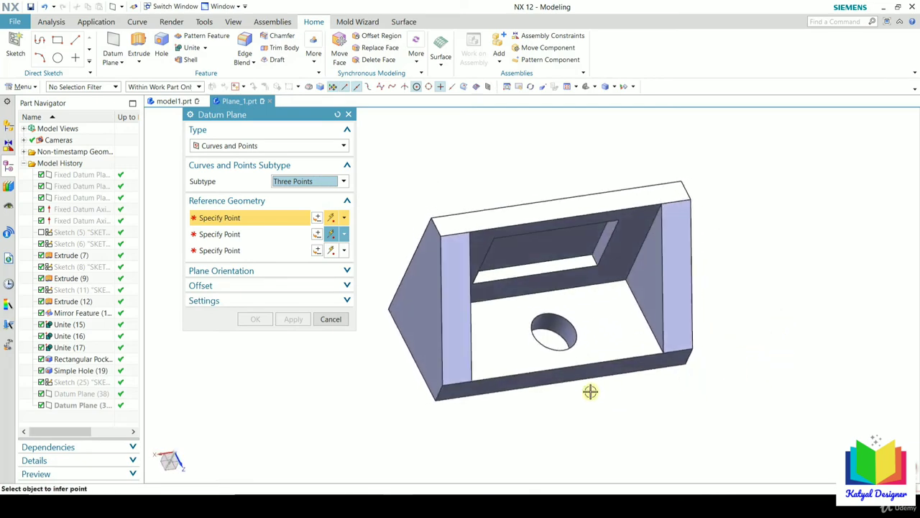
{"action": "scroll", "coordinate": [470, 380], "scroll_direction": "up", "scroll_amount": 3}
{"action": "left_click", "coordinate": [461, 375]}
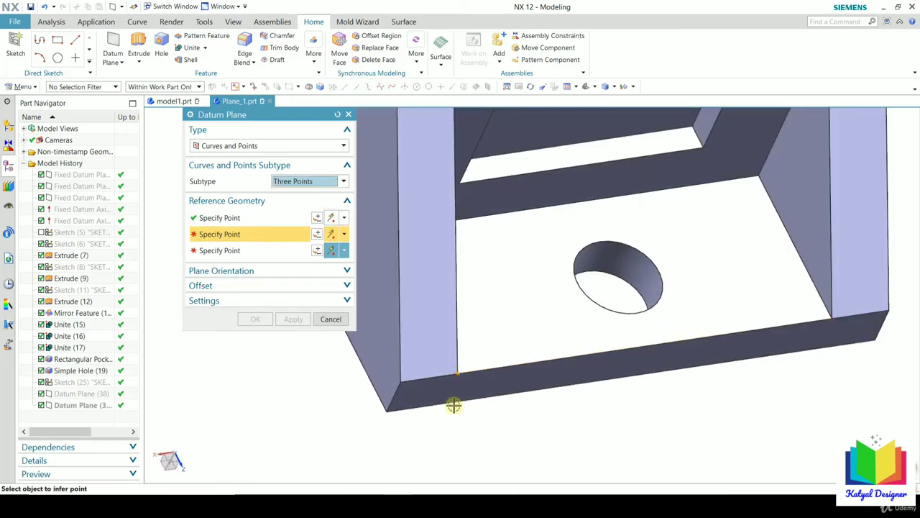
- Pick the upper inner corners of the two ribs' sloped faces as the second and third points, and create the plane
{"action": "scroll", "coordinate": [460, 382], "scroll_direction": "down", "scroll_amount": 3}
{"action": "scroll", "coordinate": [439, 251], "scroll_direction": "up", "scroll_amount": 4}
{"action": "scroll", "coordinate": [438, 282], "scroll_direction": "up", "scroll_amount": 2}
{"action": "left_click", "coordinate": [456, 249]}
{"action": "scroll", "coordinate": [698, 226], "scroll_direction": "down", "scroll_amount": 3}
{"action": "scroll", "coordinate": [591, 219], "scroll_direction": "up", "scroll_amount": 4}
{"action": "scroll", "coordinate": [591, 219], "scroll_direction": "up", "scroll_amount": 3}
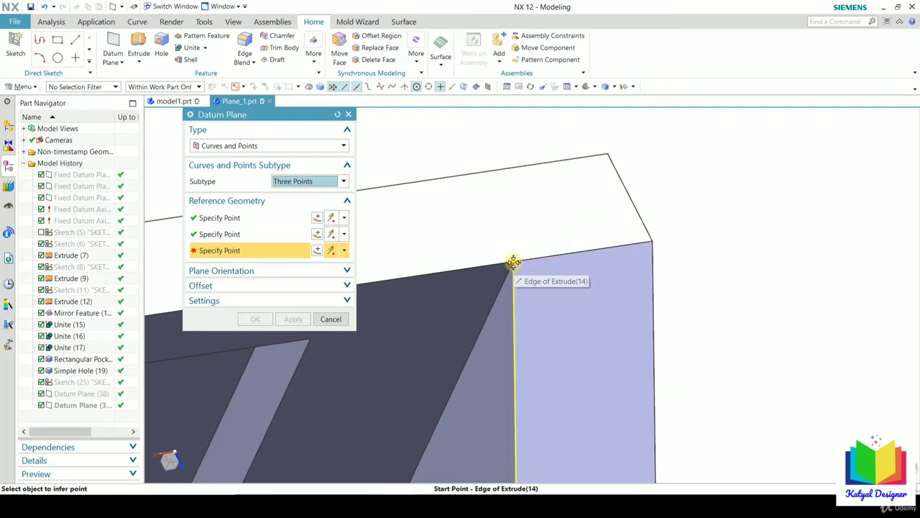
{"action": "left_click", "coordinate": [515, 260]}
{"action": "scroll", "coordinate": [515, 260], "scroll_direction": "down", "scroll_amount": 4}
{"action": "middle_click_drag", "start_coordinate": [579, 241], "coordinate": [423, 250]}
{"action": "left_click", "coordinate": [262, 321]}
- Inspect the new three-point datum plane across the bracket's sloped rib faces and hide it
{"action": "middle_click_drag", "start_coordinate": [278, 318], "coordinate": [568, 214]}
{"action": "scroll", "coordinate": [586, 303], "scroll_direction": "up", "scroll_amount": 5}
{"action": "scroll", "coordinate": [585, 303], "scroll_direction": "down", "scroll_amount": 5}
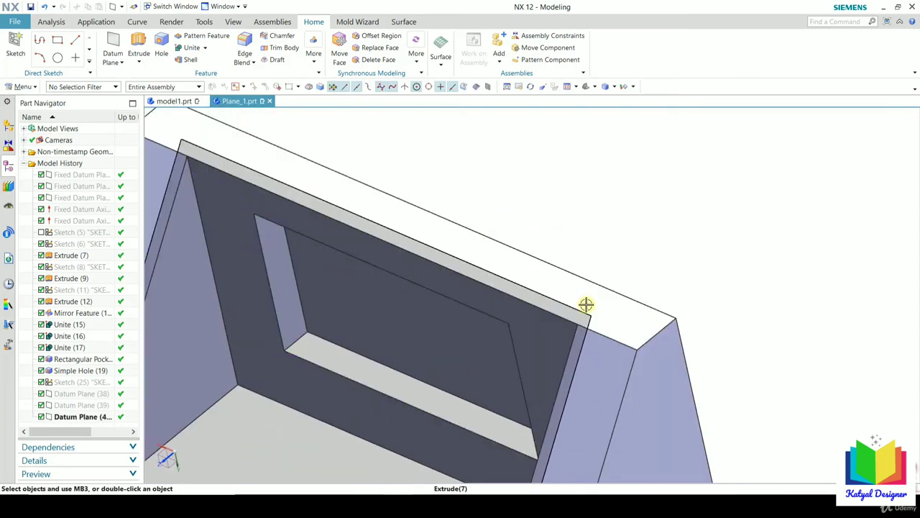
{"action": "middle_click_drag", "start_coordinate": [489, 352], "coordinate": [483, 346]}
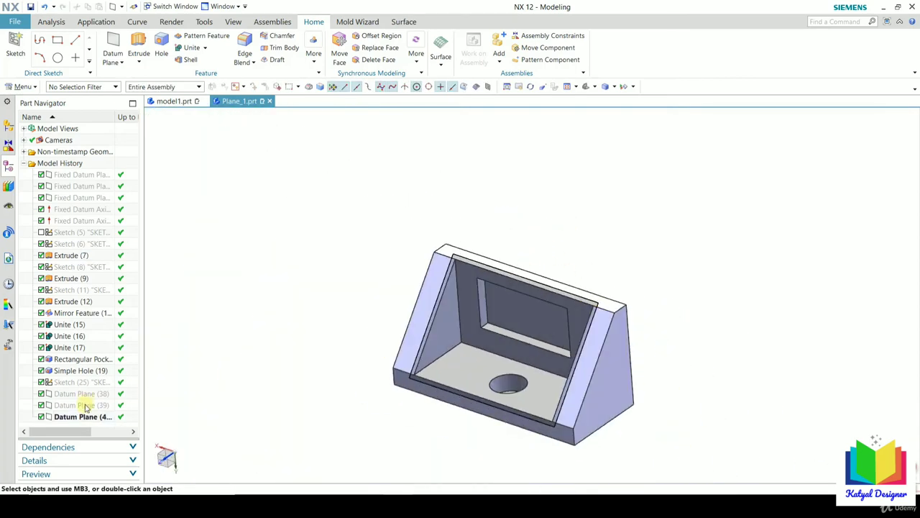
{"action": "left_click", "coordinate": [81, 416]}
{"action": "key", "text": "Escape"}
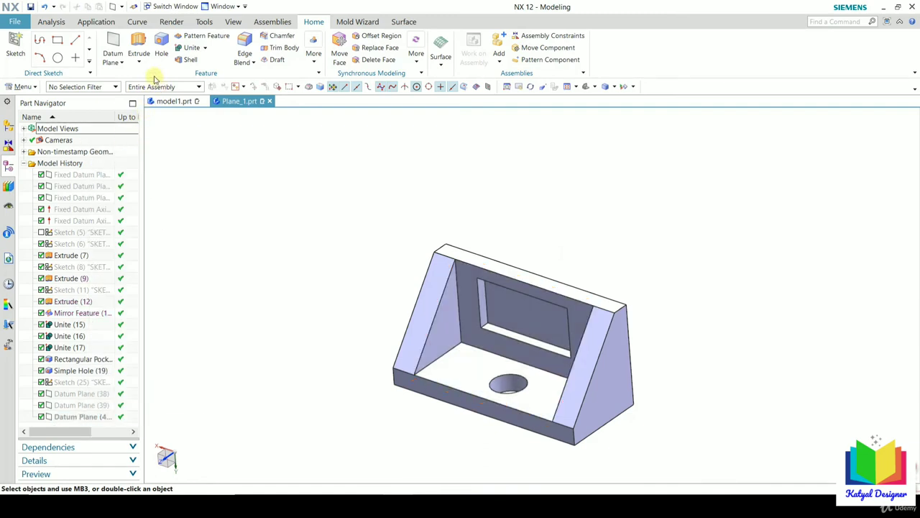
- Start a Two Lines datum plane using the base's upper front edge and the adjoining rib's sloped inner edge
{"action": "left_click", "coordinate": [122, 63]}
{"action": "left_click", "coordinate": [115, 81]}
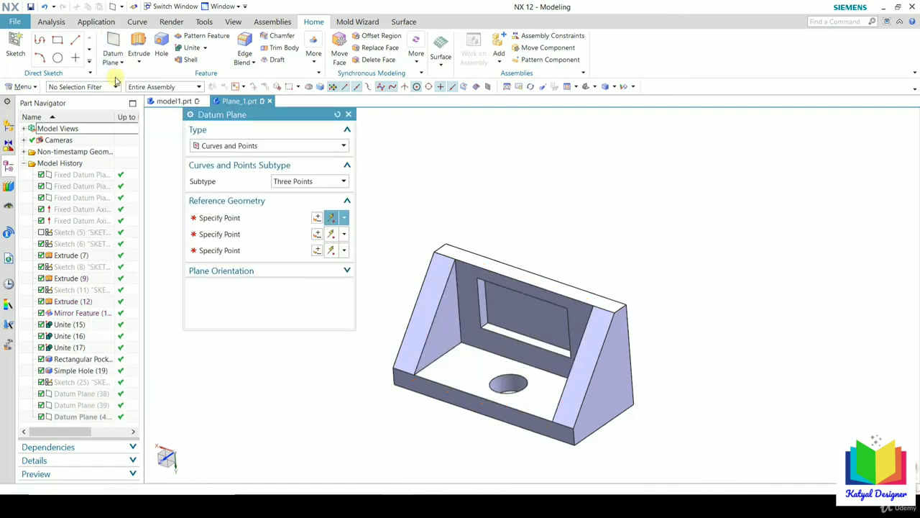
{"action": "left_click", "coordinate": [266, 145]}
{"action": "left_click", "coordinate": [235, 211]}
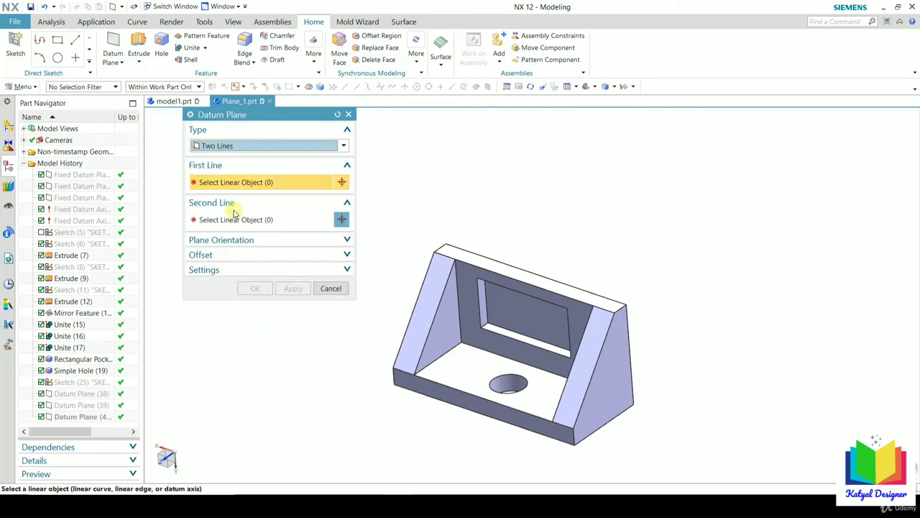
{"action": "middle_click_drag", "start_coordinate": [643, 343], "coordinate": [594, 413]}
{"action": "scroll", "coordinate": [551, 420], "scroll_direction": "up", "scroll_amount": 3}
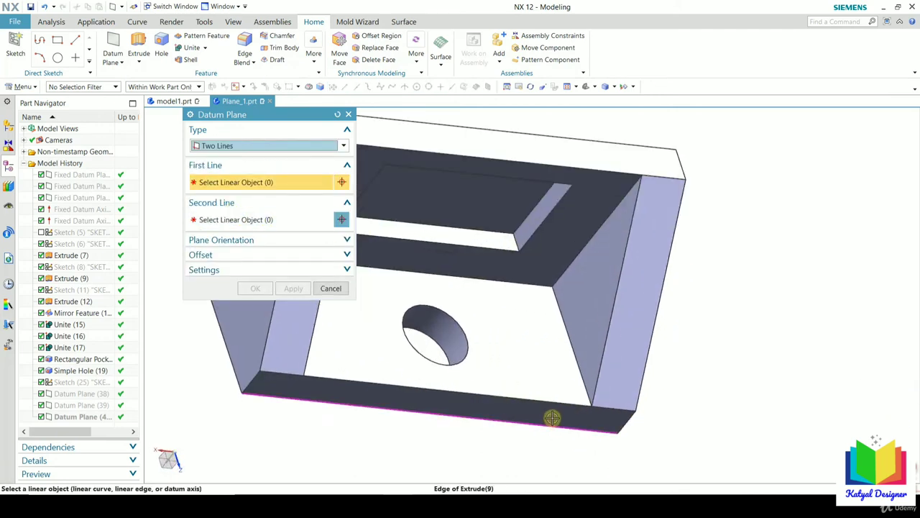
{"action": "left_click", "coordinate": [538, 401]}
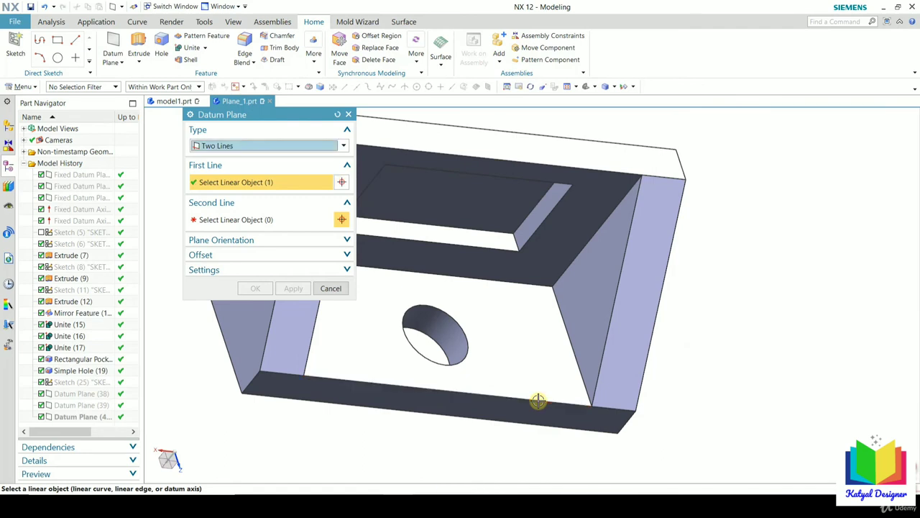
{"action": "left_click", "coordinate": [622, 278]}
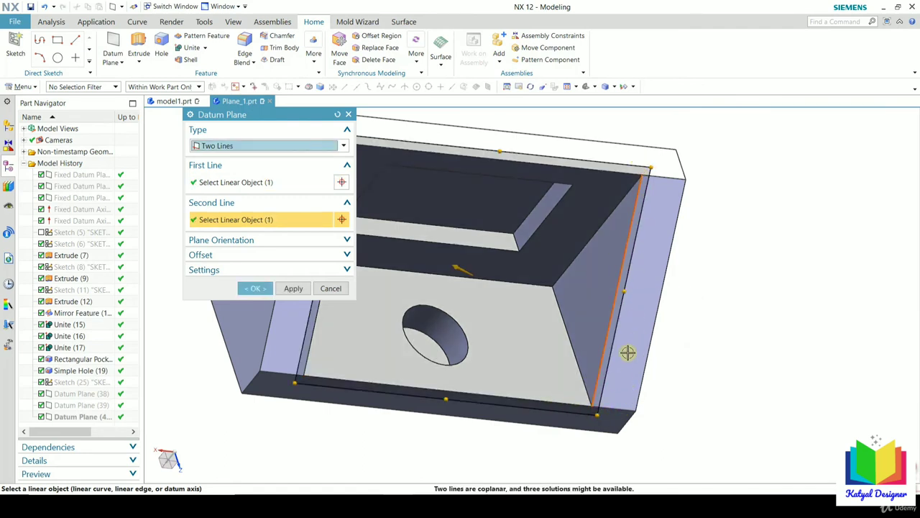
{"action": "middle_click_drag", "start_coordinate": [626, 341], "coordinate": [489, 288]}
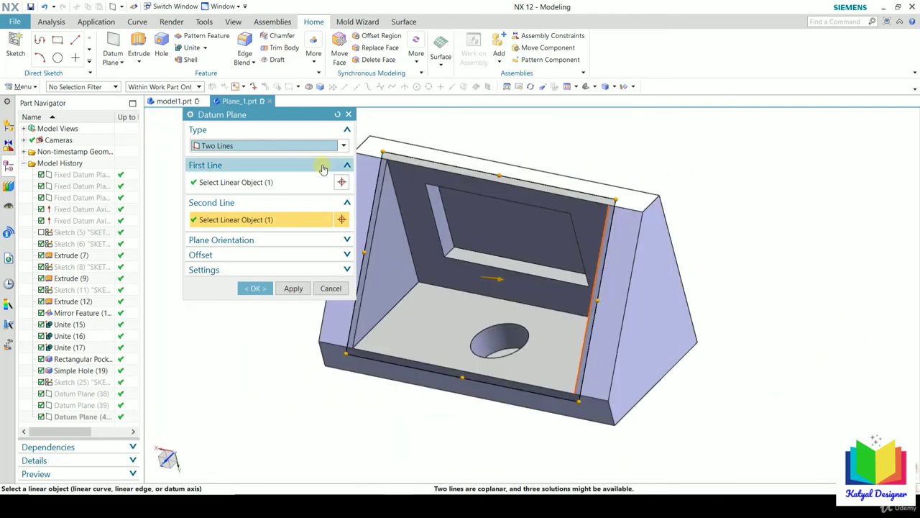
- Change the datum plane type to Point and Direction and place its through point at the end corner of the upper back edge
{"action": "left_click", "coordinate": [319, 146]}
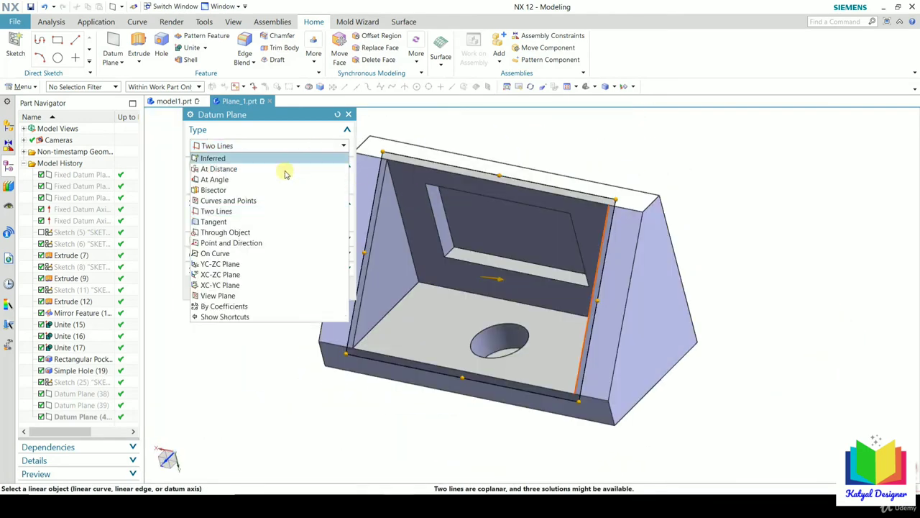
{"action": "left_click", "coordinate": [237, 244]}
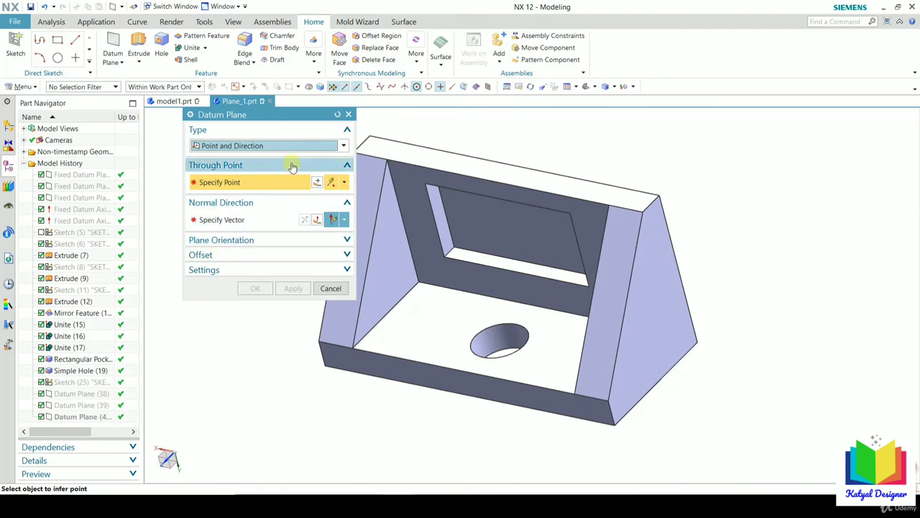
{"action": "middle_click_drag", "start_coordinate": [531, 295], "coordinate": [599, 294]}
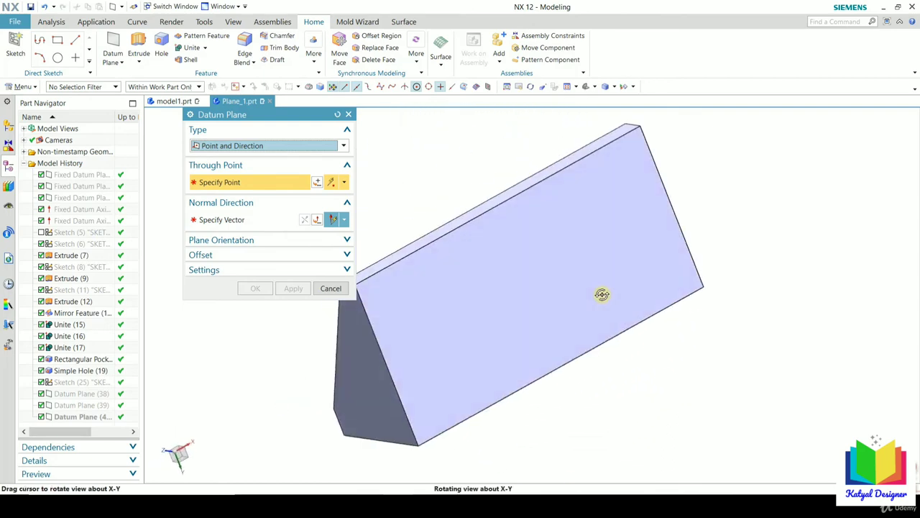
{"action": "scroll", "coordinate": [456, 274], "scroll_direction": "up", "scroll_amount": 6}
{"action": "left_click", "coordinate": [364, 299]}
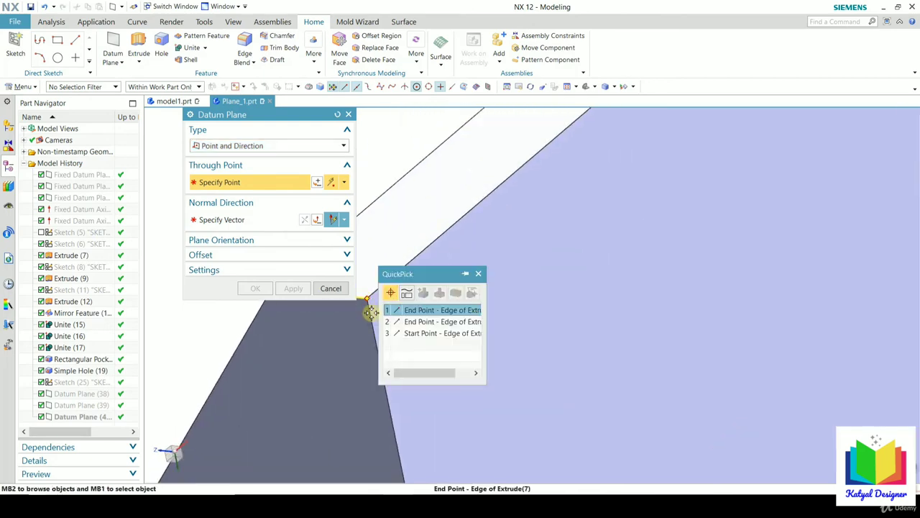
{"action": "left_click", "coordinate": [413, 311]}
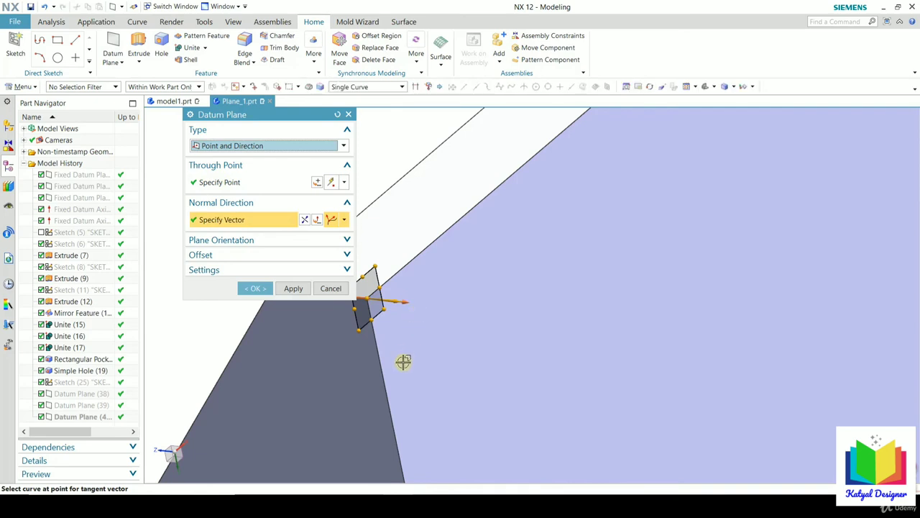
{"action": "scroll", "coordinate": [405, 359], "scroll_direction": "down", "scroll_amount": 3}
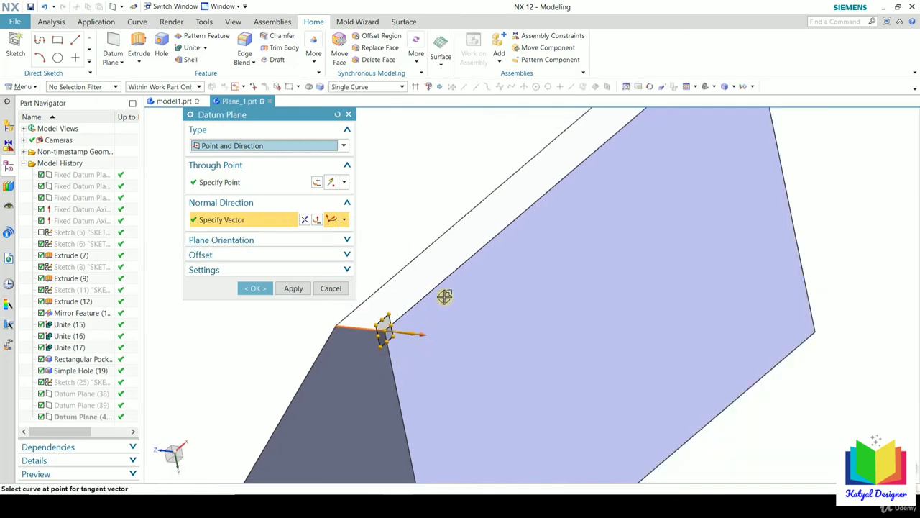
{"action": "scroll", "coordinate": [402, 331], "scroll_direction": "up", "scroll_amount": 3}
{"action": "scroll", "coordinate": [468, 313], "scroll_direction": "down", "scroll_amount": 3}
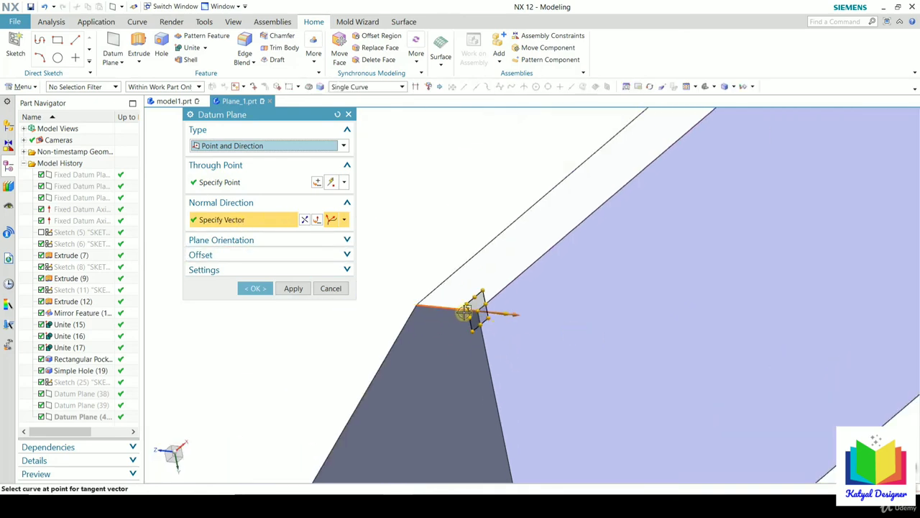
{"action": "scroll", "coordinate": [454, 300], "scroll_direction": "up", "scroll_amount": 2}
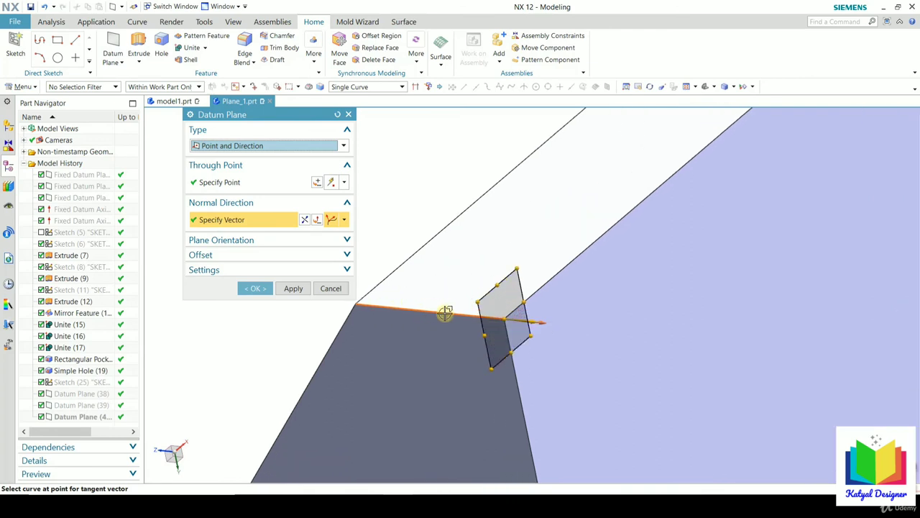
- Deselect the short top edge as the normal direction and use the long upper back edge instead
{"action": "left_click", "coordinate": [445, 312], "text": "shift"}
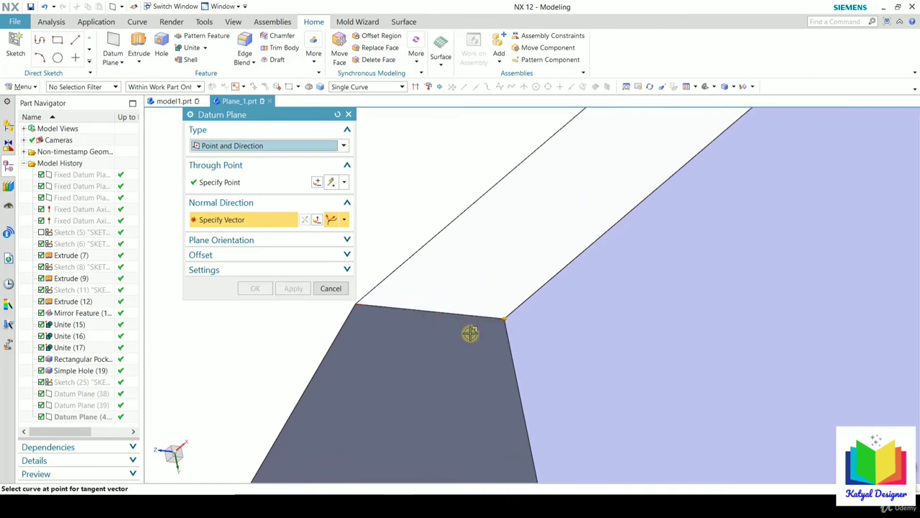
{"action": "middle_click_drag", "start_coordinate": [490, 358], "coordinate": [530, 282]}
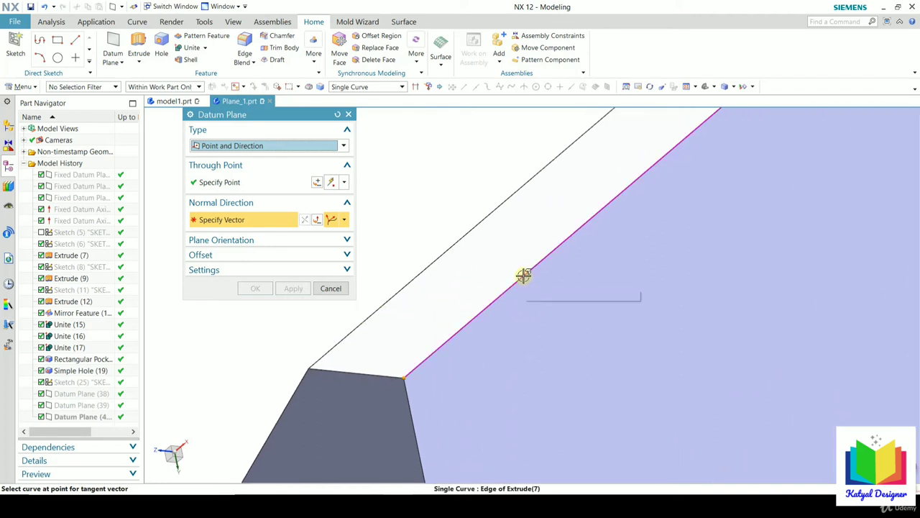
{"action": "left_click", "coordinate": [524, 275]}
{"action": "middle_click_drag", "start_coordinate": [441, 304], "coordinate": [456, 321]}
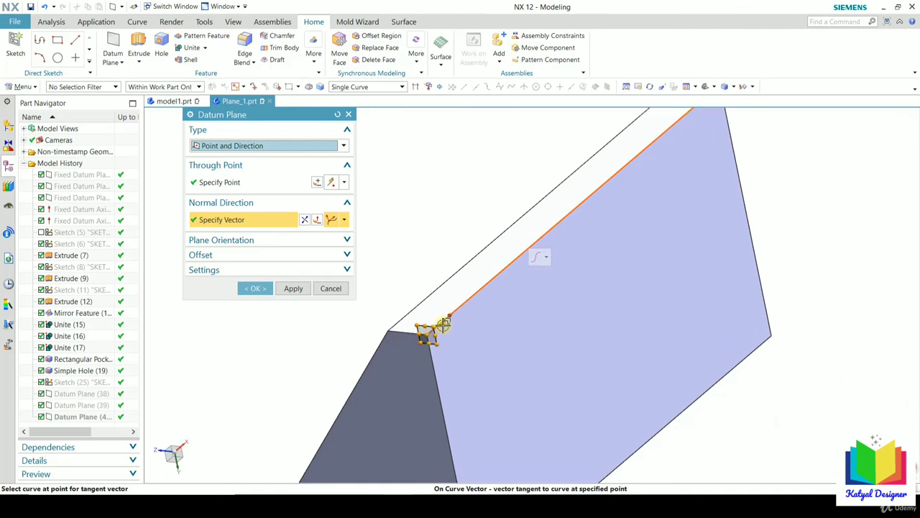
{"action": "scroll", "coordinate": [432, 334], "scroll_direction": "up", "scroll_amount": 3}
{"action": "scroll", "coordinate": [415, 345], "scroll_direction": "up", "scroll_amount": 3}
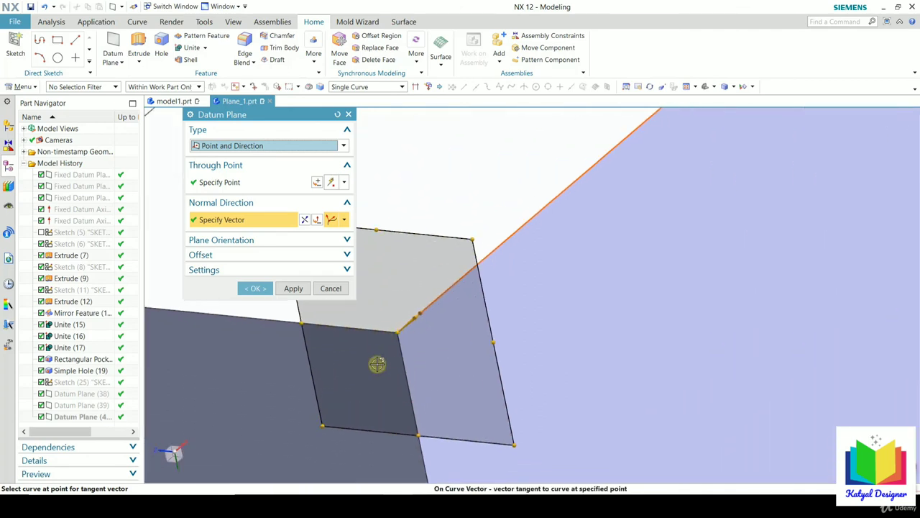
{"action": "scroll", "coordinate": [388, 325], "scroll_direction": "down", "scroll_amount": 4}
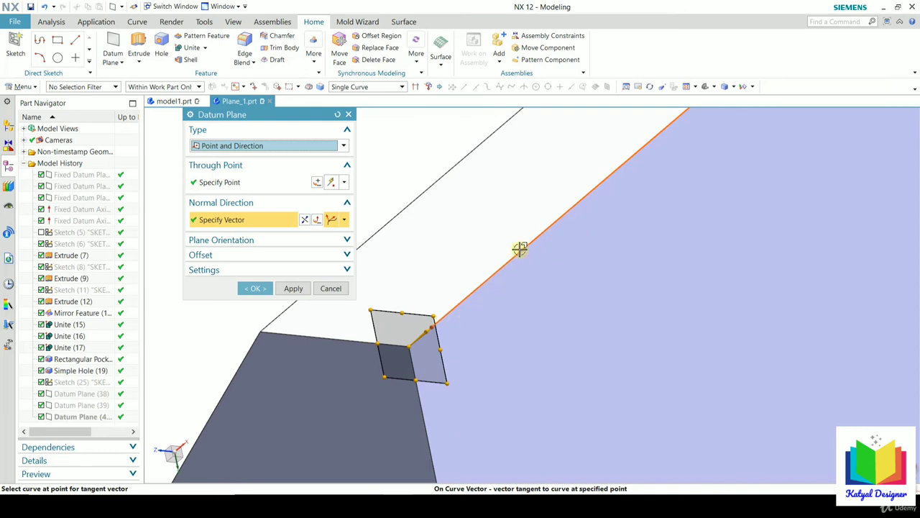
- Change the datum plane type to On Curve and bring the whole bracket into view
{"action": "left_click", "coordinate": [248, 145]}
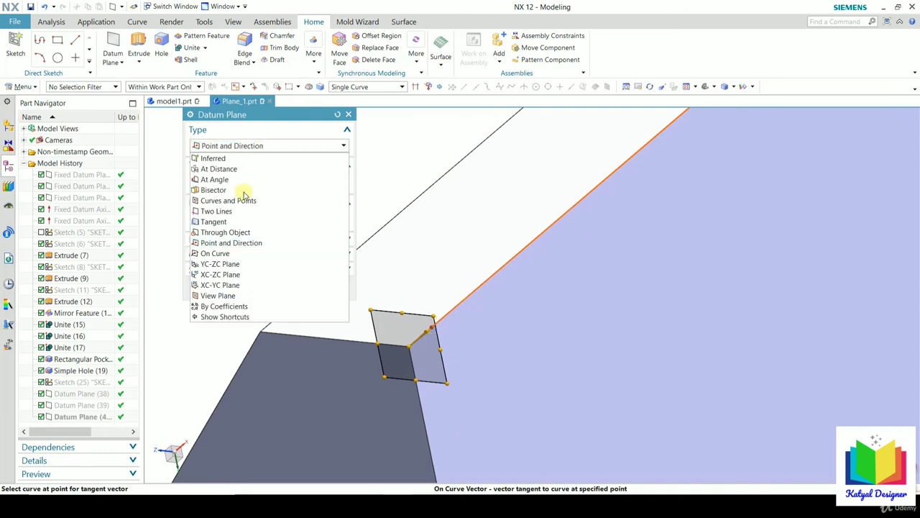
{"action": "left_click", "coordinate": [215, 253]}
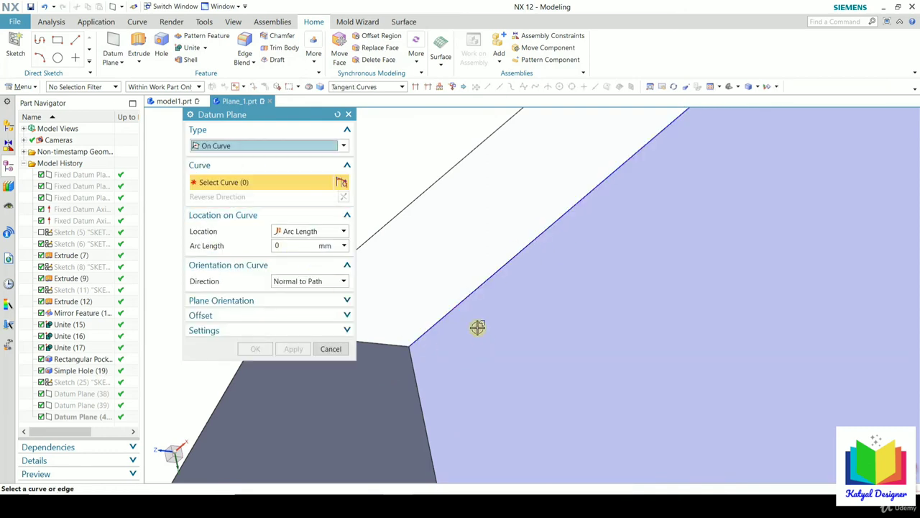
{"action": "scroll", "coordinate": [475, 320], "scroll_direction": "up", "scroll_amount": 2}
{"action": "scroll", "coordinate": [478, 311], "scroll_direction": "down", "scroll_amount": 4}
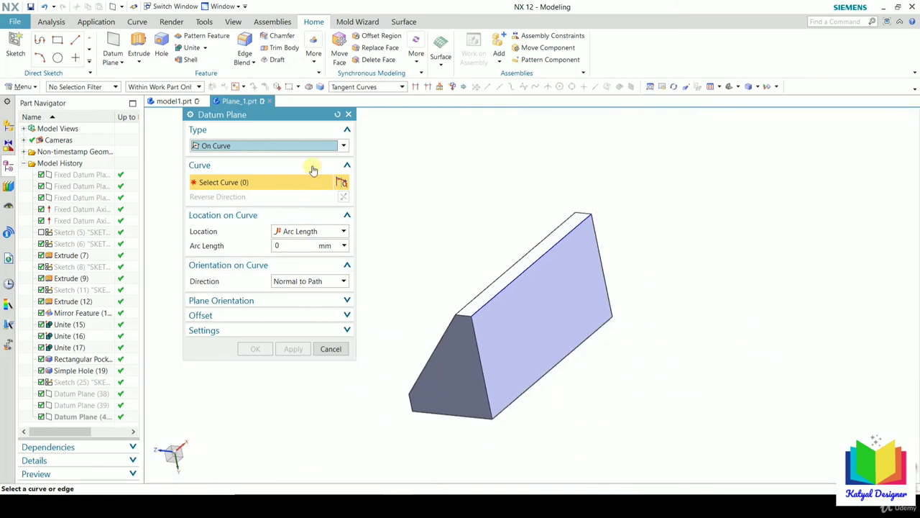
- Change the datum plane type to YC-ZC Plane and set its WCS distance to 50 mm
{"action": "left_click", "coordinate": [302, 147]}
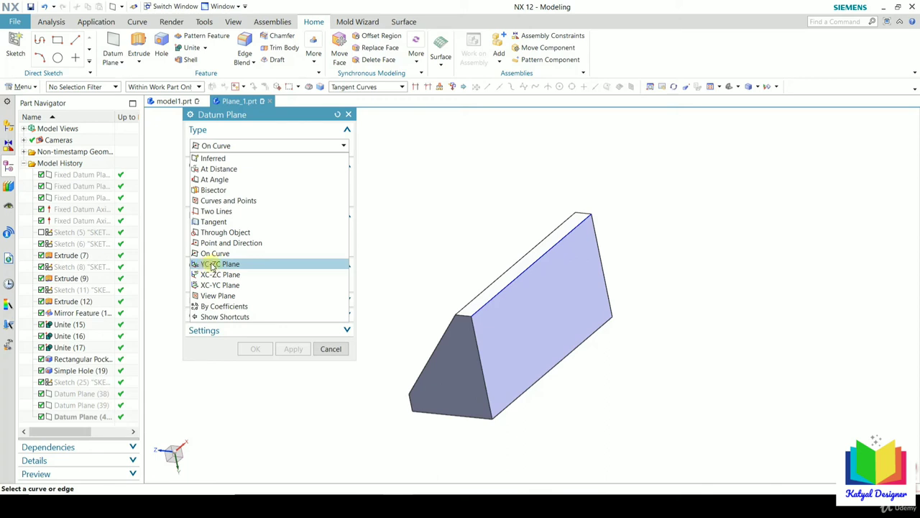
{"action": "left_click", "coordinate": [230, 265]}
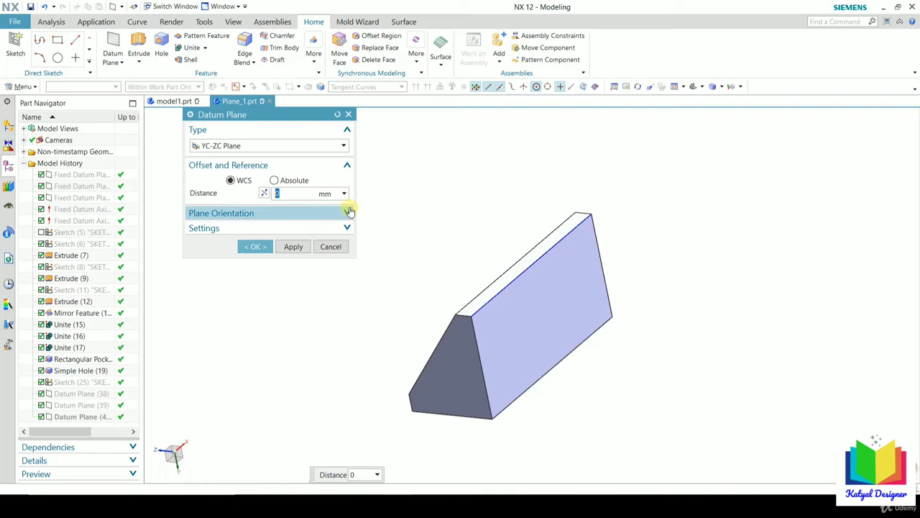
{"action": "key", "text": "Return"}
{"action": "scroll", "coordinate": [316, 441], "scroll_direction": "down", "scroll_amount": 2}
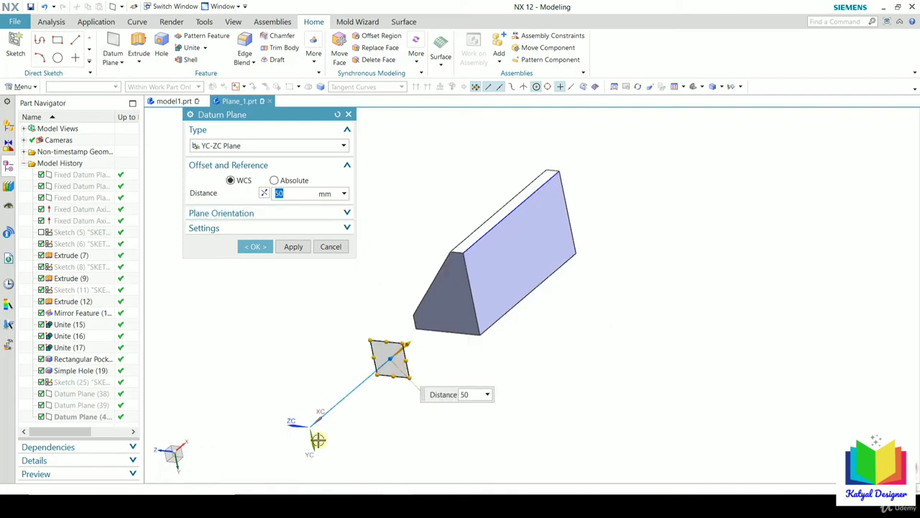
- Try the XC-YC Plane datum type and cancel the command without creating a plane
{"action": "scroll", "coordinate": [316, 441], "scroll_direction": "up", "scroll_amount": 4}
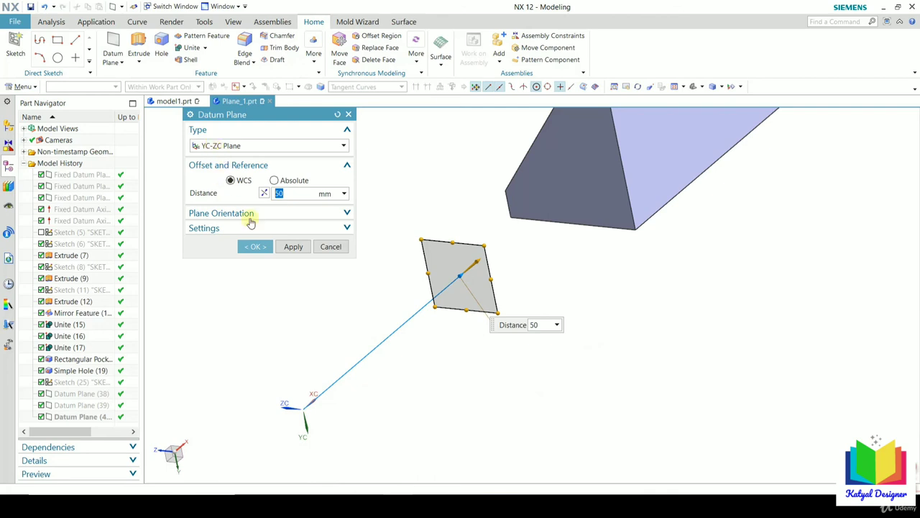
{"action": "left_click", "coordinate": [263, 147]}
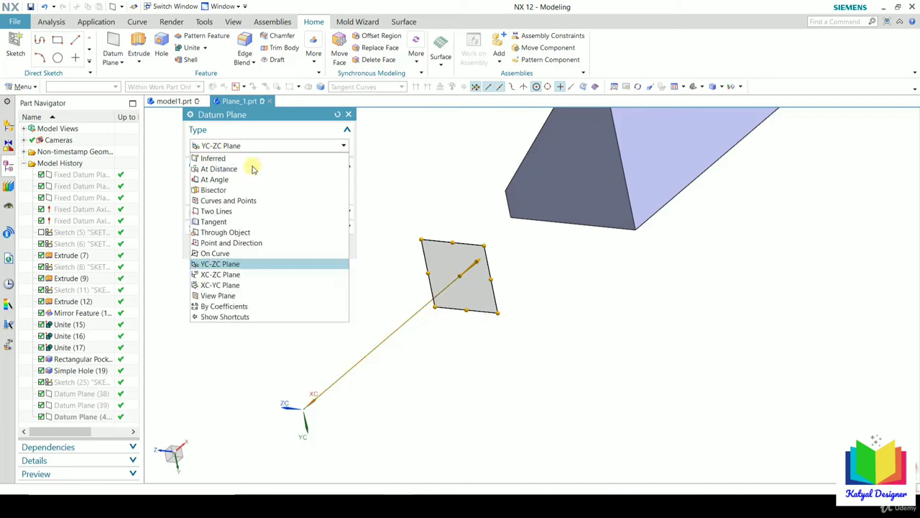
{"action": "left_click", "coordinate": [216, 286]}
{"action": "left_click", "coordinate": [329, 245]}
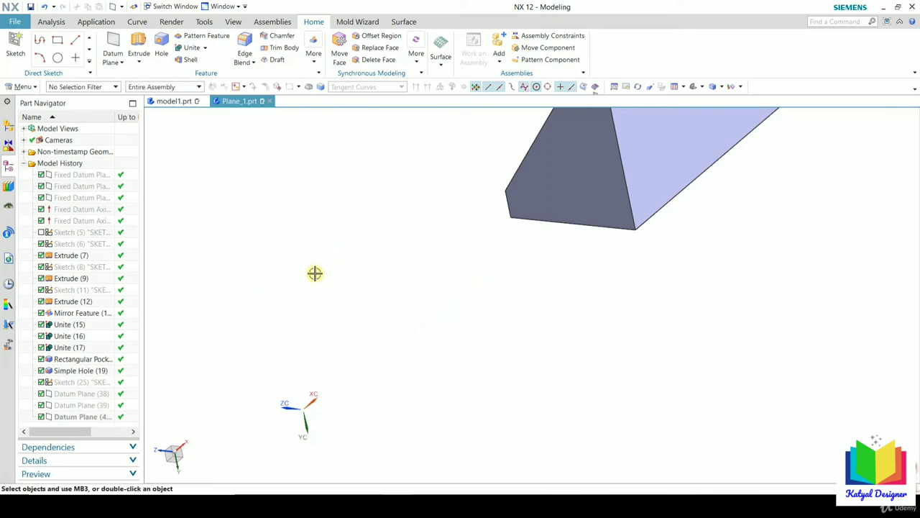
- Open the part file plane_2 from the Datum plane folder
{"action": "scroll", "coordinate": [338, 298], "scroll_direction": "down", "scroll_amount": 5}
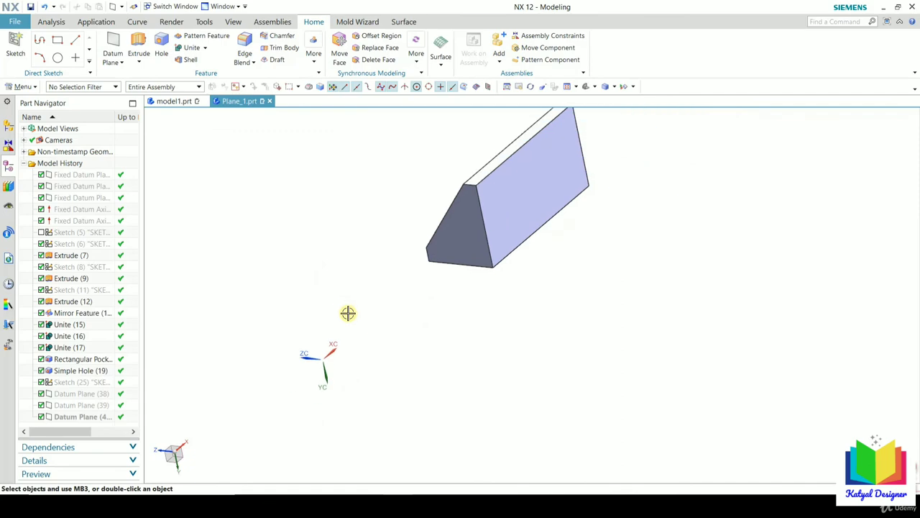
{"action": "left_click", "coordinate": [25, 22]}
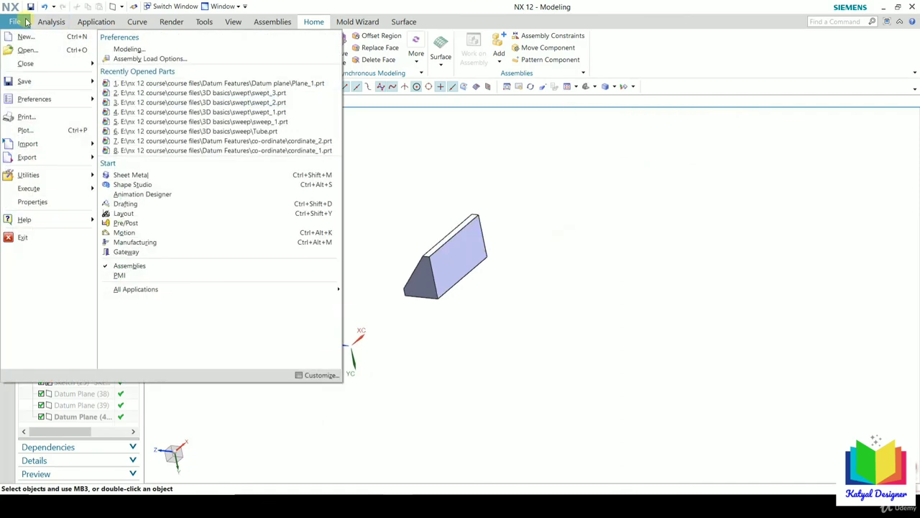
{"action": "left_click", "coordinate": [36, 53]}
{"action": "left_click", "coordinate": [330, 144]}
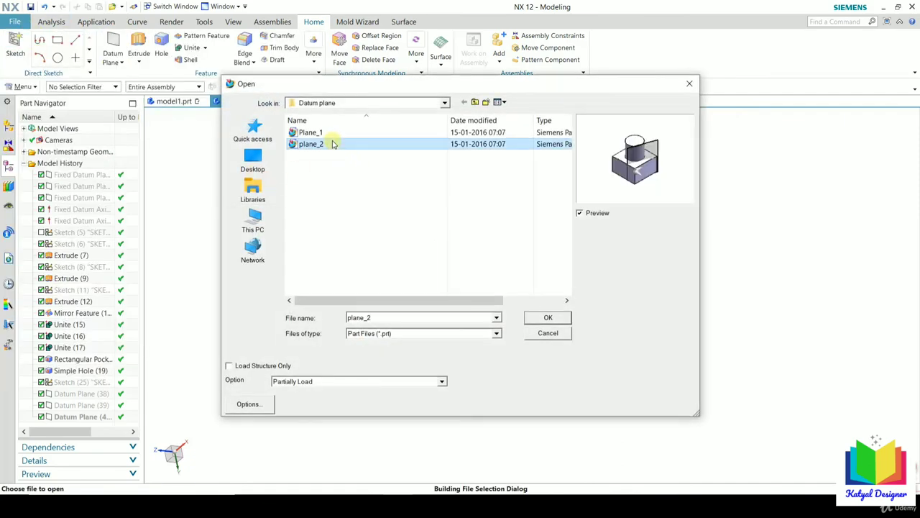
{"action": "left_click", "coordinate": [548, 319]}
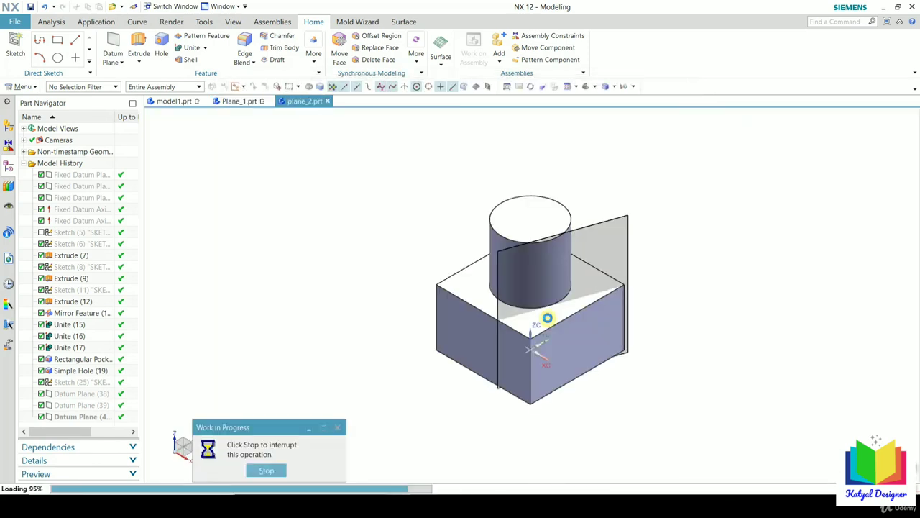
- Hide the existing Datum Plane (9) that cuts through the block and cylinder
{"action": "left_click", "coordinate": [80, 271]}
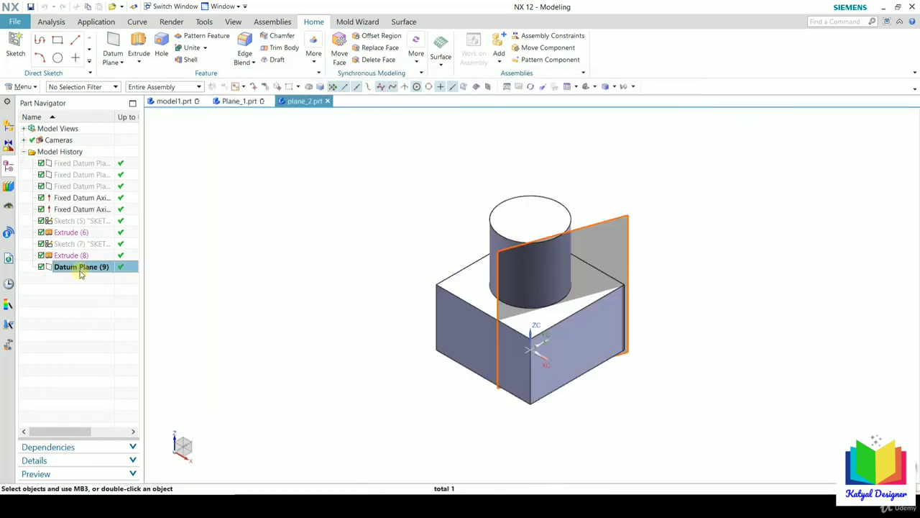
{"action": "right_click", "coordinate": [80, 272]}
{"action": "left_click", "coordinate": [90, 7]}
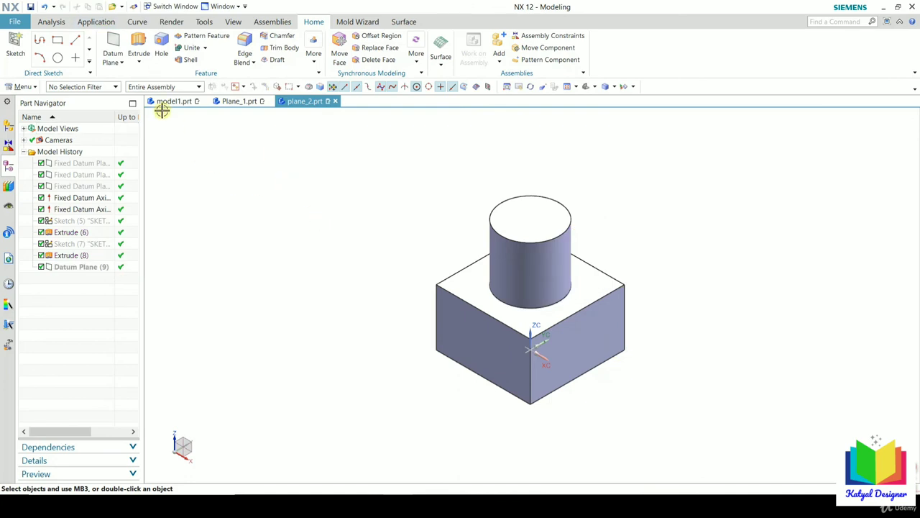
- Start a new datum plane and set its type to Tangent
{"action": "left_click", "coordinate": [124, 62]}
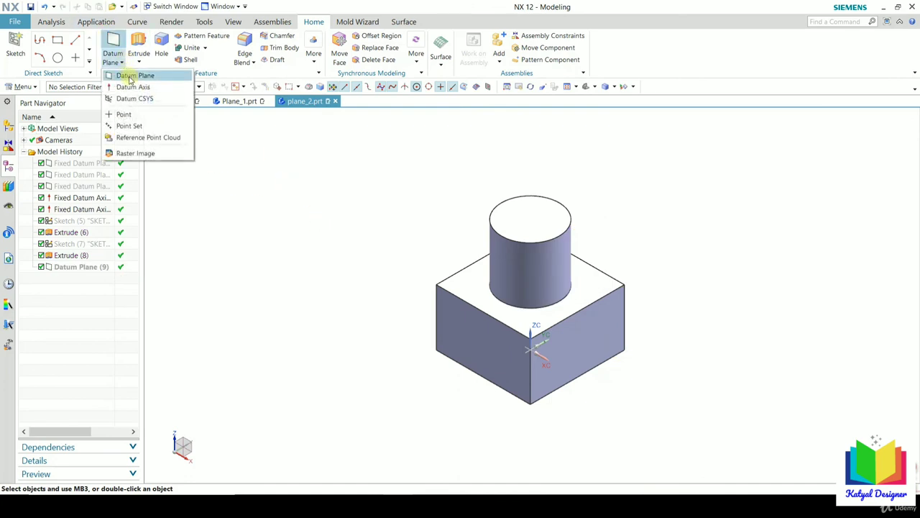
{"action": "left_click", "coordinate": [131, 76]}
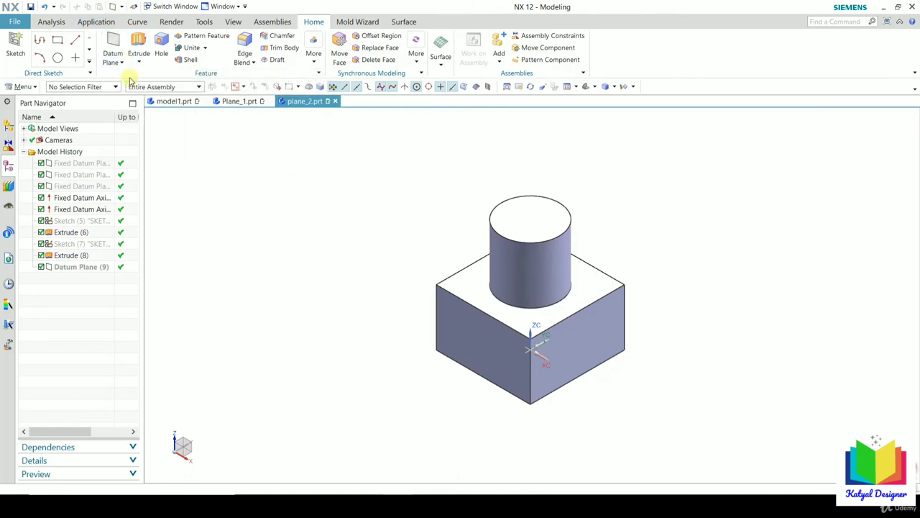
{"action": "left_click_drag", "start_coordinate": [229, 119], "coordinate": [203, 133]}
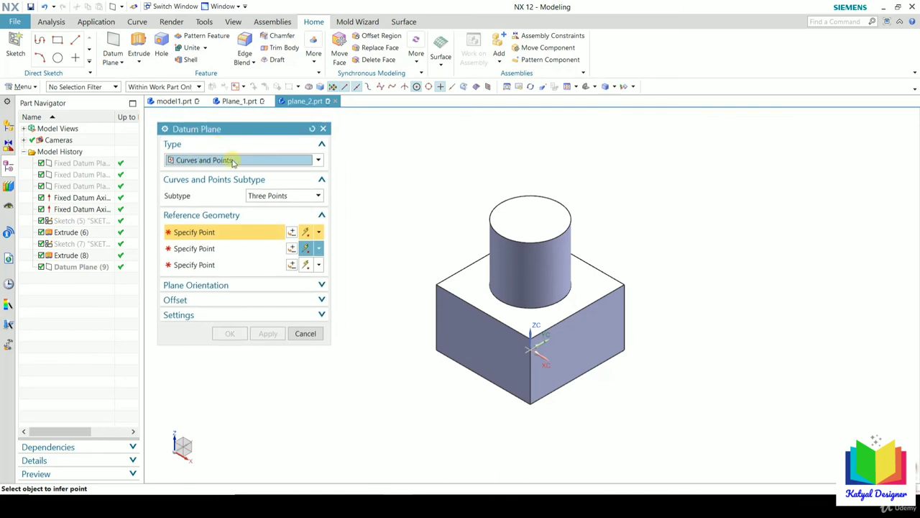
{"action": "left_click", "coordinate": [232, 160]}
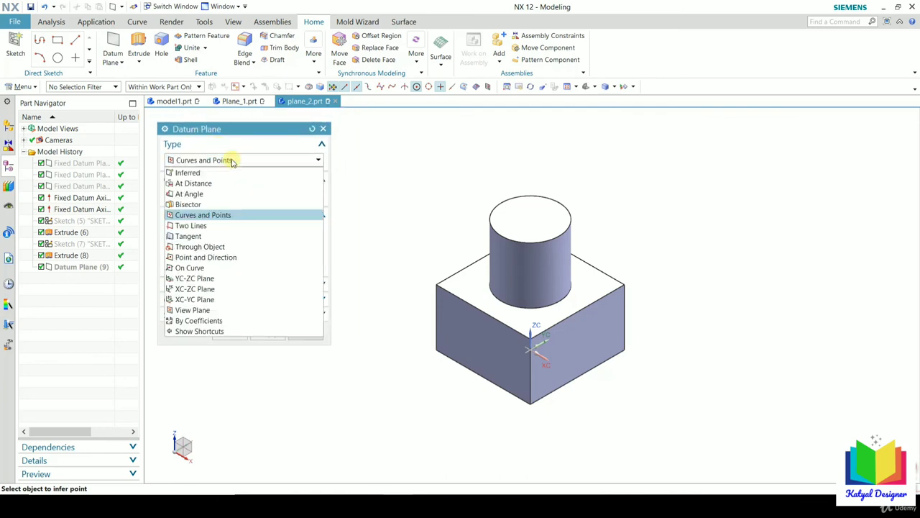
{"action": "left_click", "coordinate": [206, 237]}
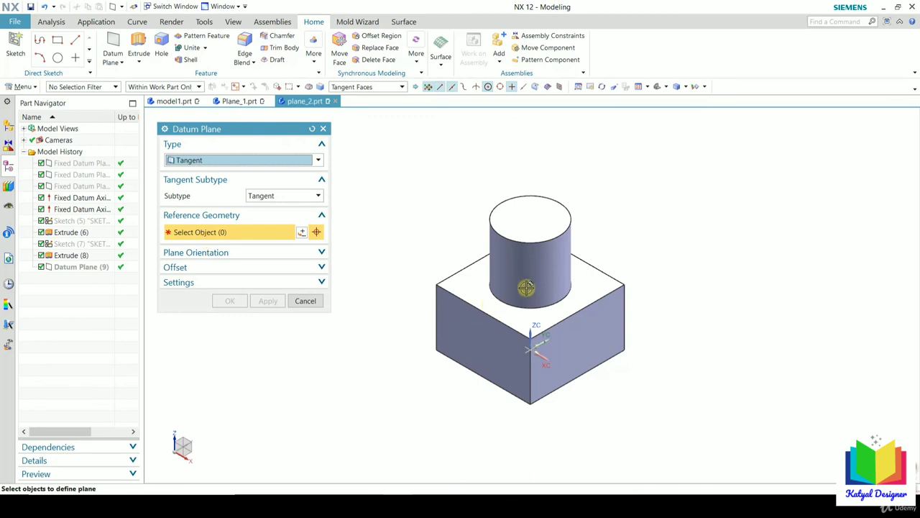
- Select the cylinder's side face as the tangent reference and inspect the previewed plane up close
{"action": "scroll", "coordinate": [528, 284], "scroll_direction": "up", "scroll_amount": 2}
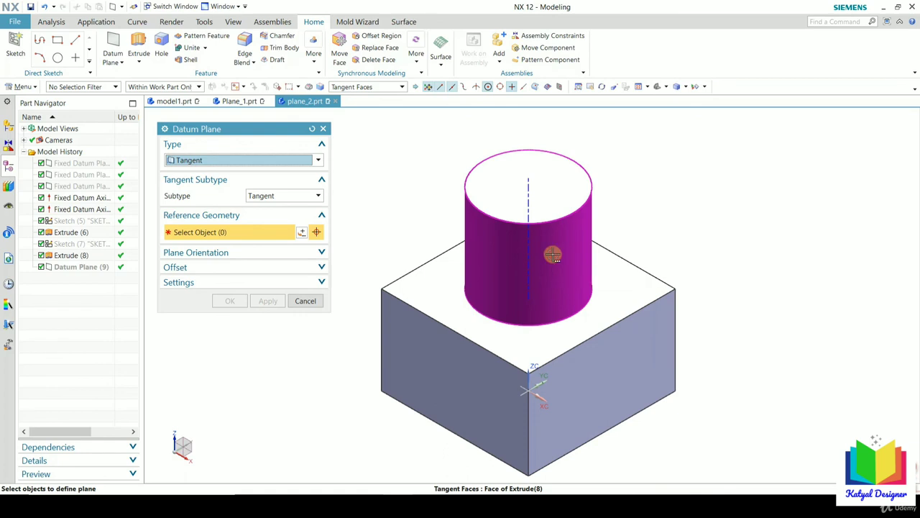
{"action": "left_click", "coordinate": [553, 253]}
{"action": "left_click", "coordinate": [552, 254]}
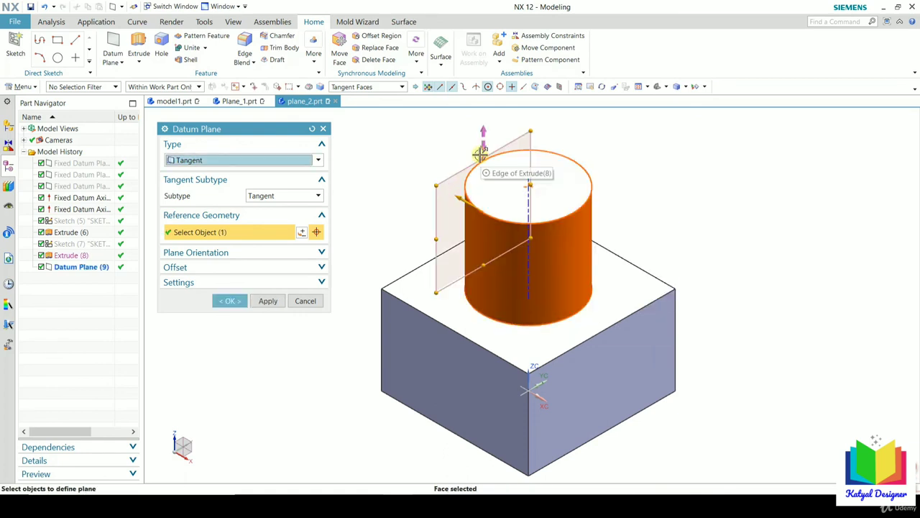
{"action": "scroll", "coordinate": [492, 209], "scroll_direction": "up", "scroll_amount": 3}
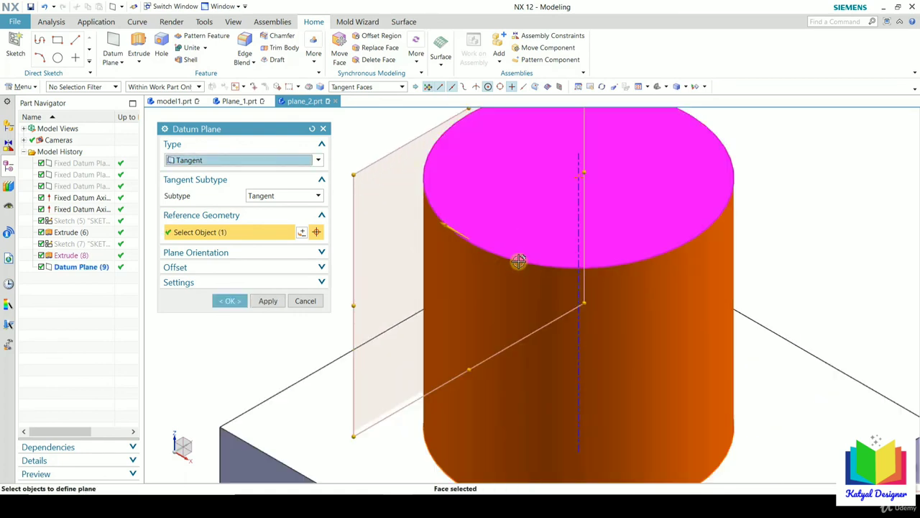
{"action": "scroll", "coordinate": [518, 263], "scroll_direction": "down", "scroll_amount": 3}
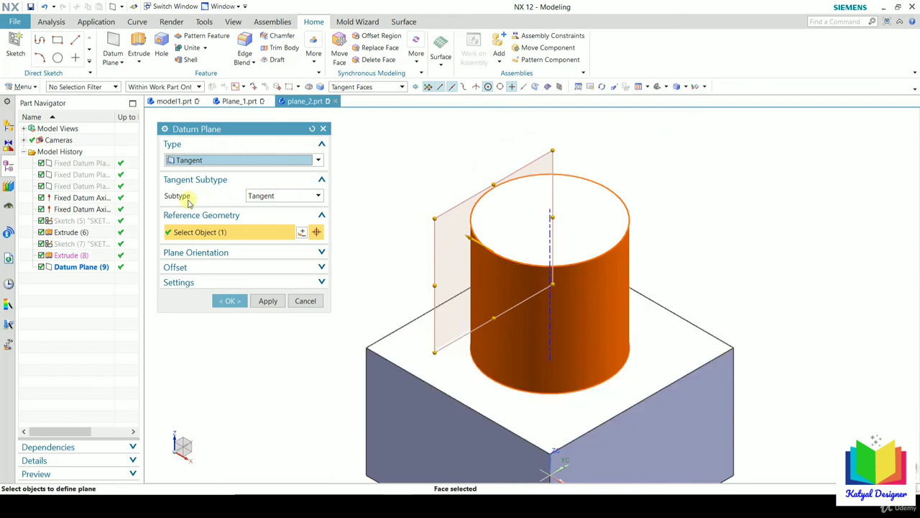
- Set the tangent subtype to Through Point and select the cylinder's side face as the reference object
{"action": "left_click", "coordinate": [271, 197]}
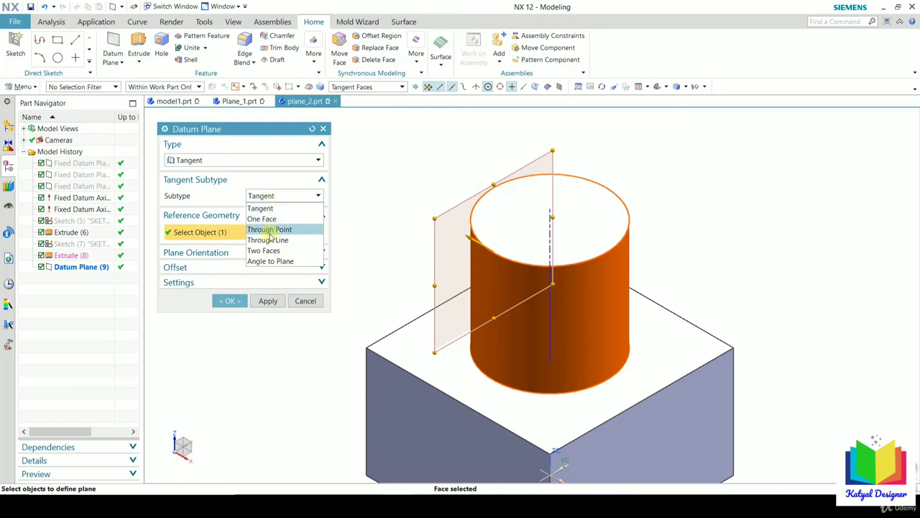
{"action": "left_click", "coordinate": [270, 231]}
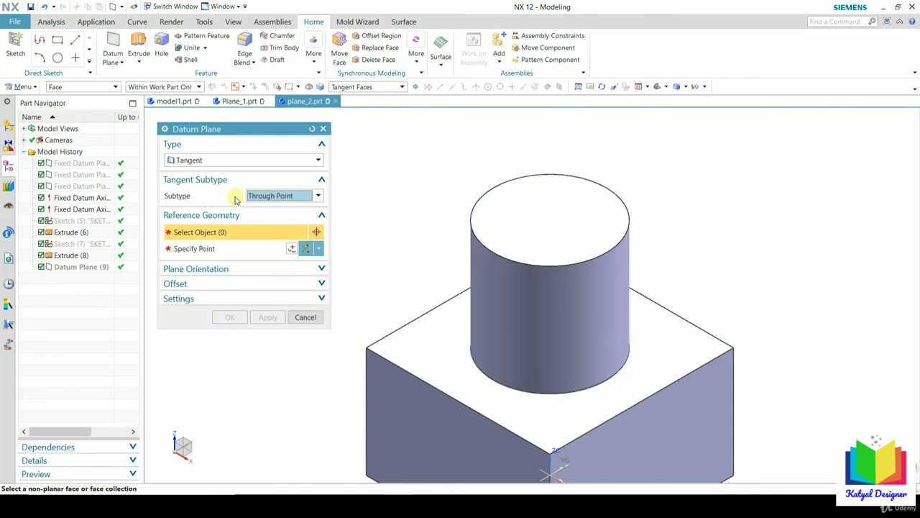
{"action": "left_click", "coordinate": [576, 316]}
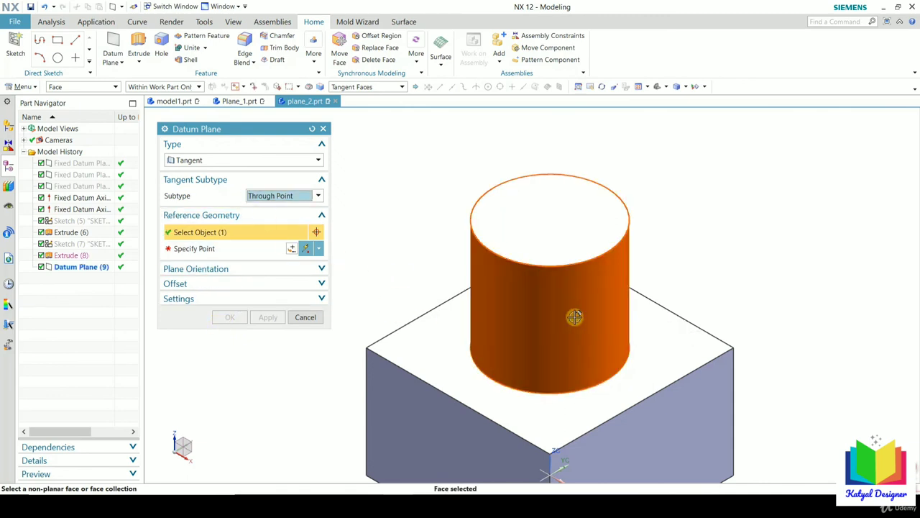
{"action": "left_click", "coordinate": [245, 251]}
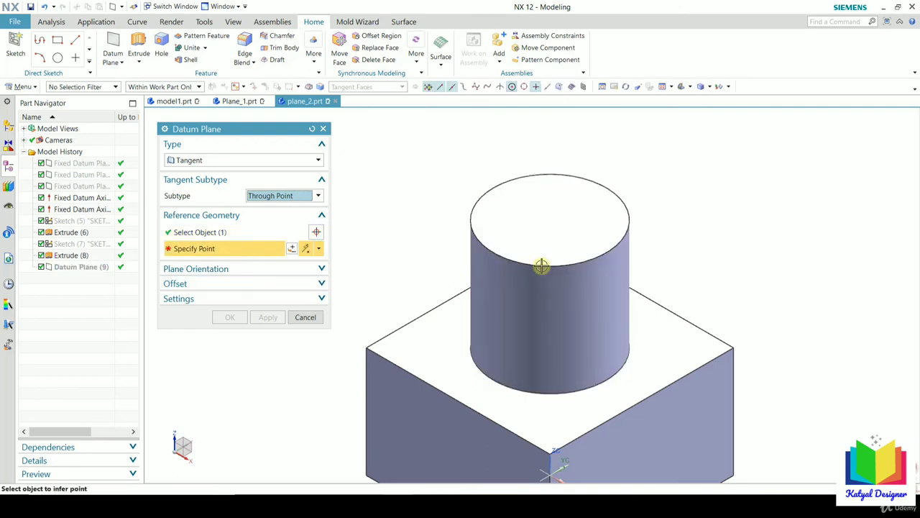
- Enable quadrant point snapping and specify the front quadrant point on the XC side of the cylinder's top edge as the through point
{"action": "scroll", "coordinate": [609, 251], "scroll_direction": "up", "scroll_amount": 3}
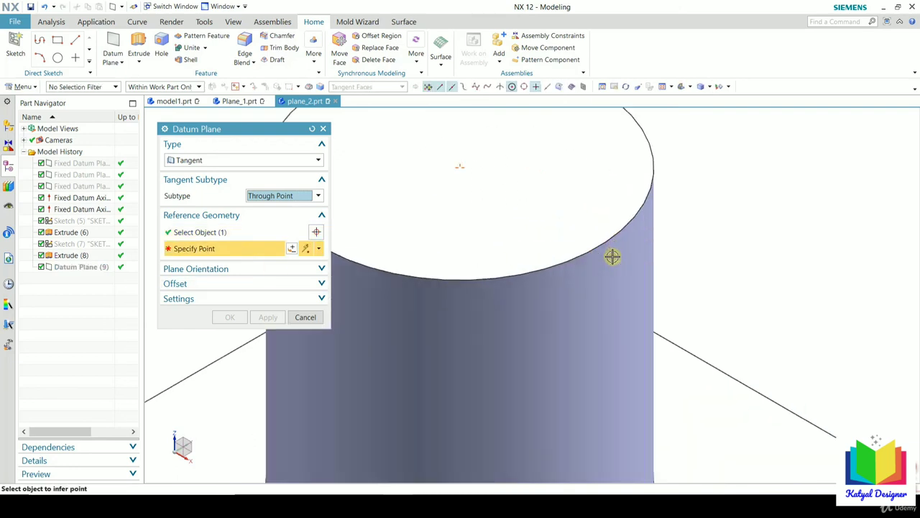
{"action": "scroll", "coordinate": [612, 257], "scroll_direction": "down", "scroll_amount": 2}
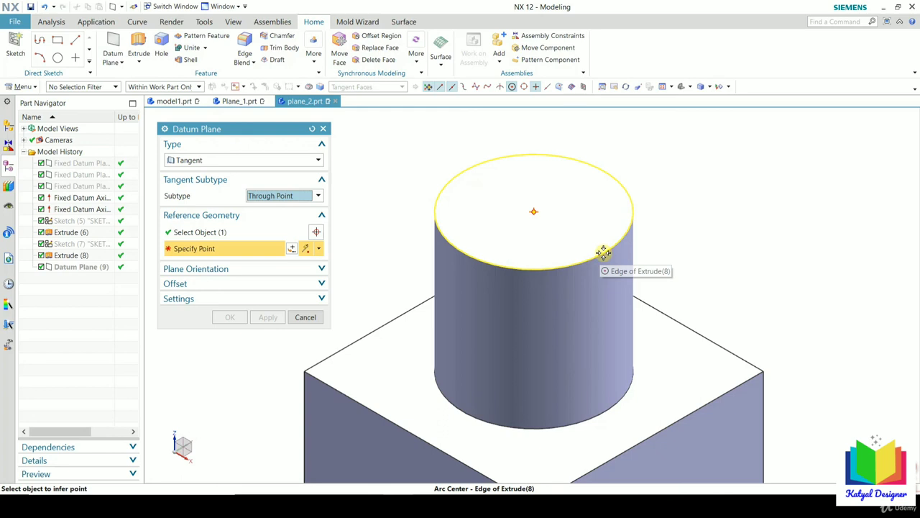
{"action": "right_click", "coordinate": [602, 251]}
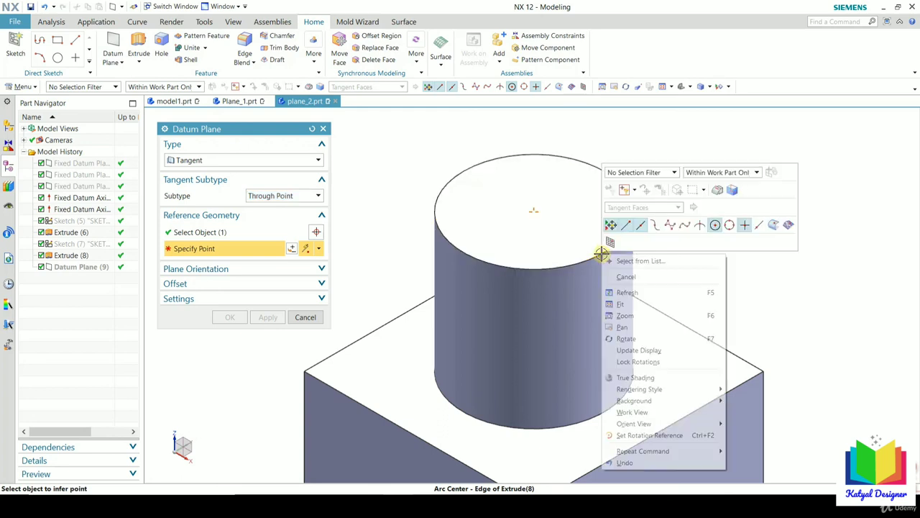
{"action": "left_click", "coordinate": [730, 224]}
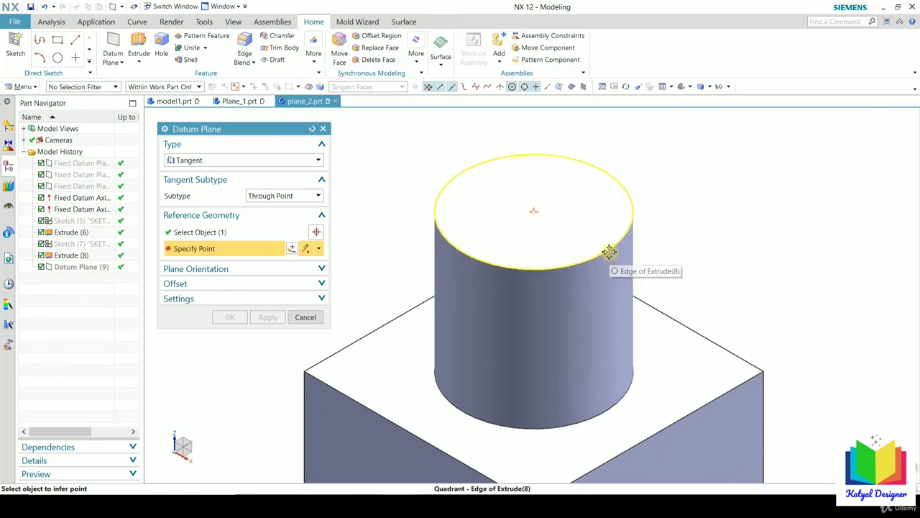
{"action": "scroll", "coordinate": [609, 250], "scroll_direction": "up", "scroll_amount": 4}
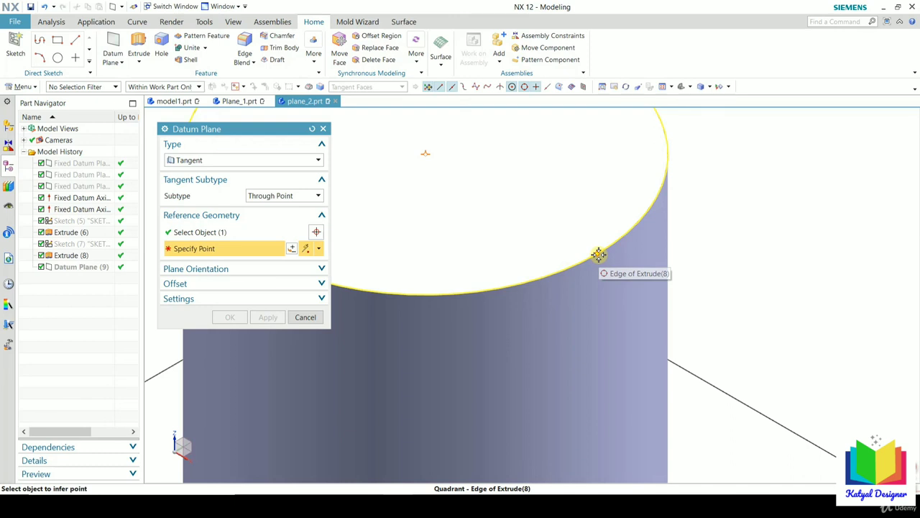
{"action": "left_click", "coordinate": [598, 255]}
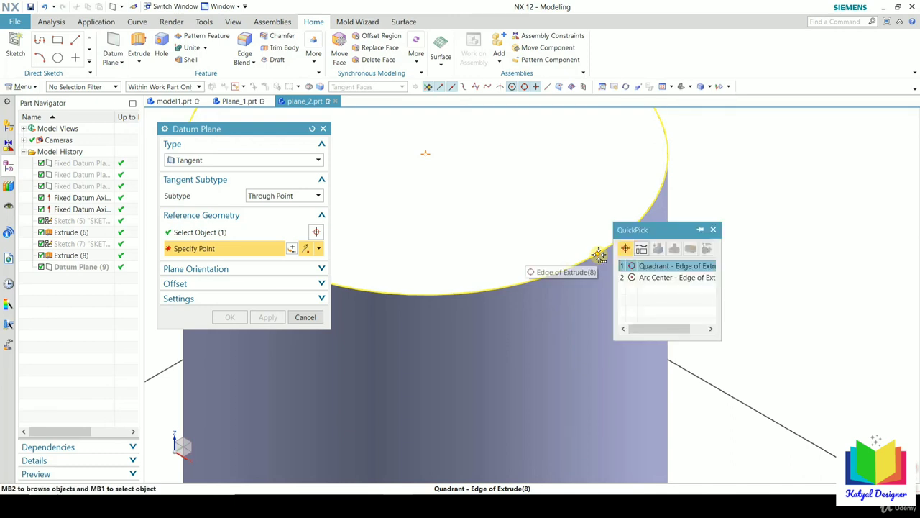
{"action": "left_click", "coordinate": [658, 268]}
- Create the datum plane tangent to the cylinder through the chosen quadrant point and inspect it on the model
{"action": "scroll", "coordinate": [581, 244], "scroll_direction": "up", "scroll_amount": 5}
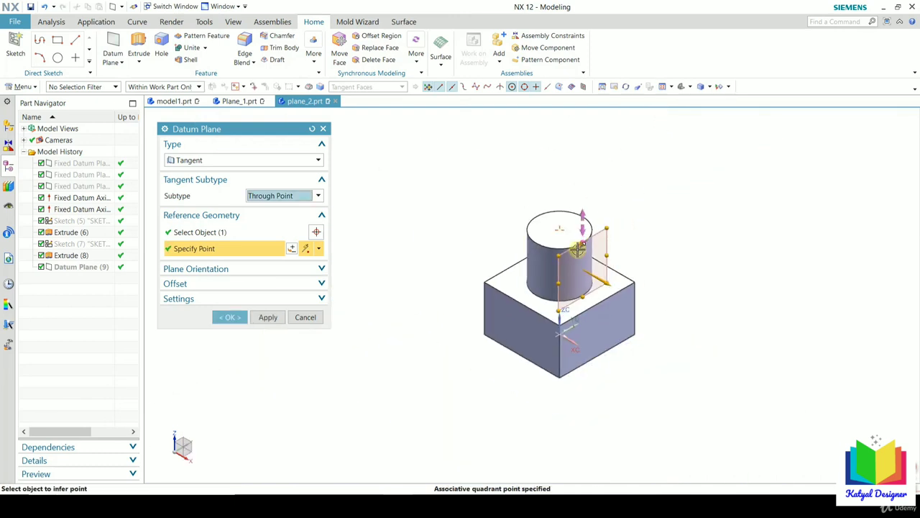
{"action": "scroll", "coordinate": [581, 245], "scroll_direction": "down", "scroll_amount": 5}
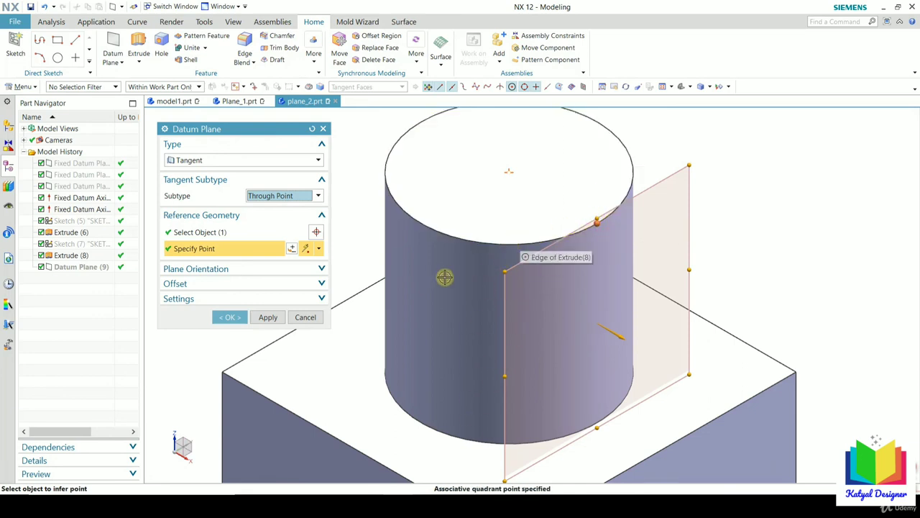
{"action": "left_click", "coordinate": [231, 317]}
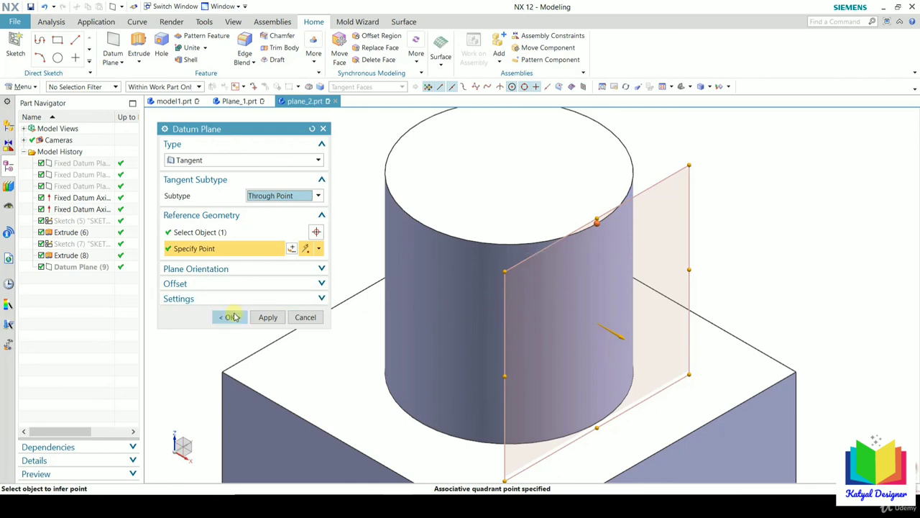
{"action": "scroll", "coordinate": [308, 230], "scroll_direction": "down", "scroll_amount": 4}
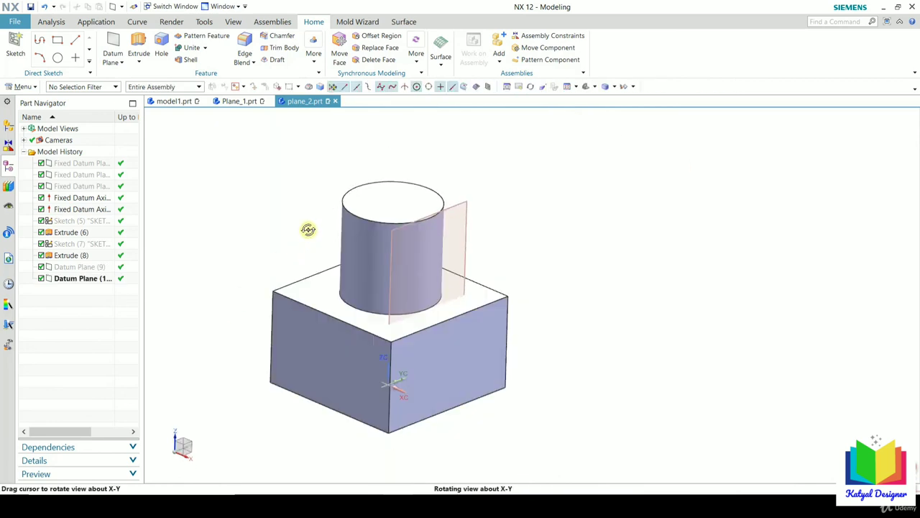